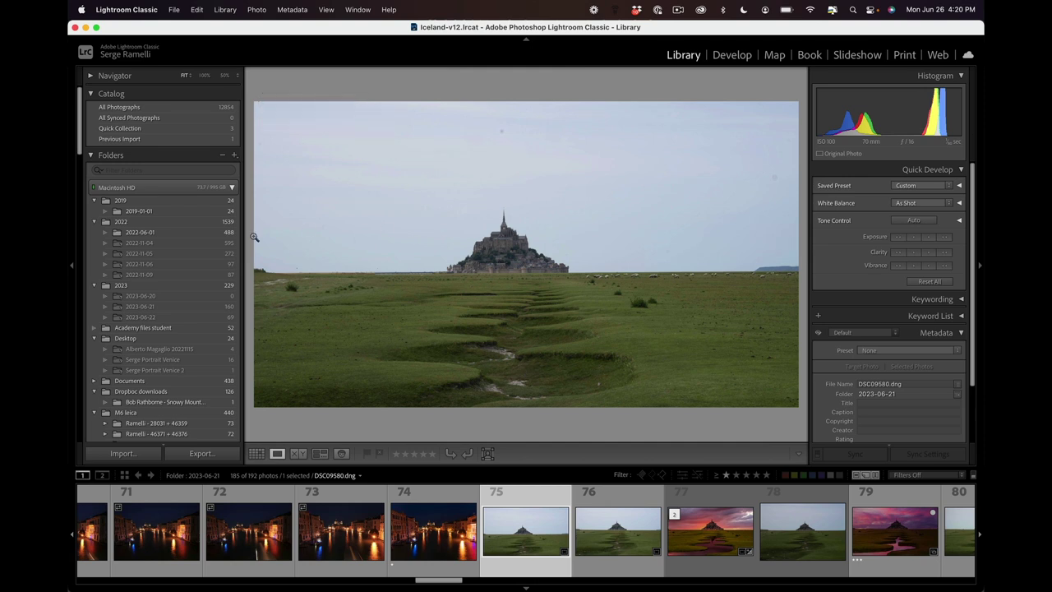
# In Develop, set Shadows +80, Highlights -100, Blacks -73, Whites +20 and Exposure -0.45.
pyautogui.click(71, 265)
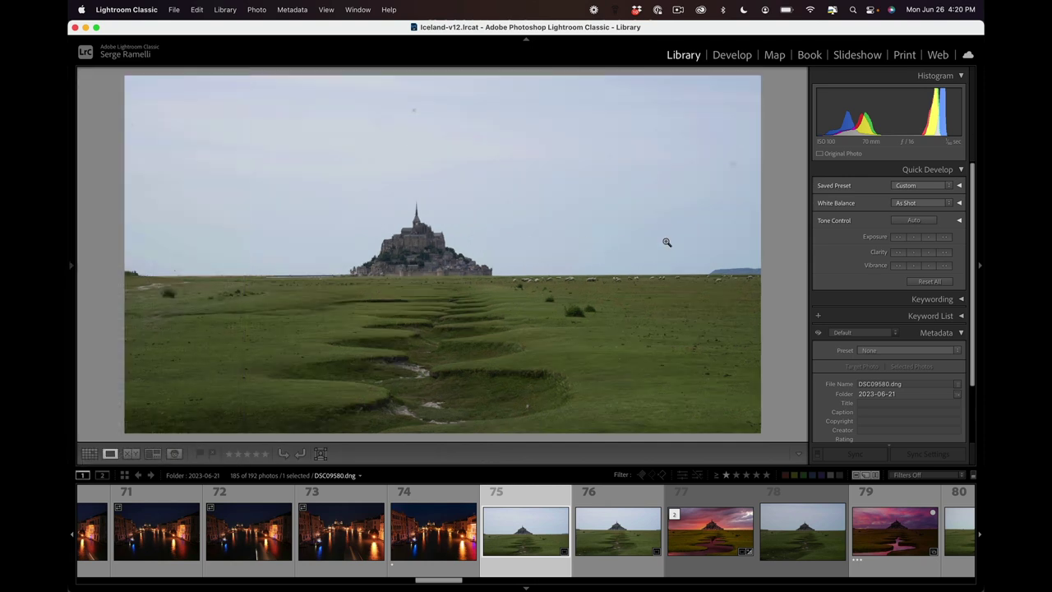
pyautogui.click(731, 54)
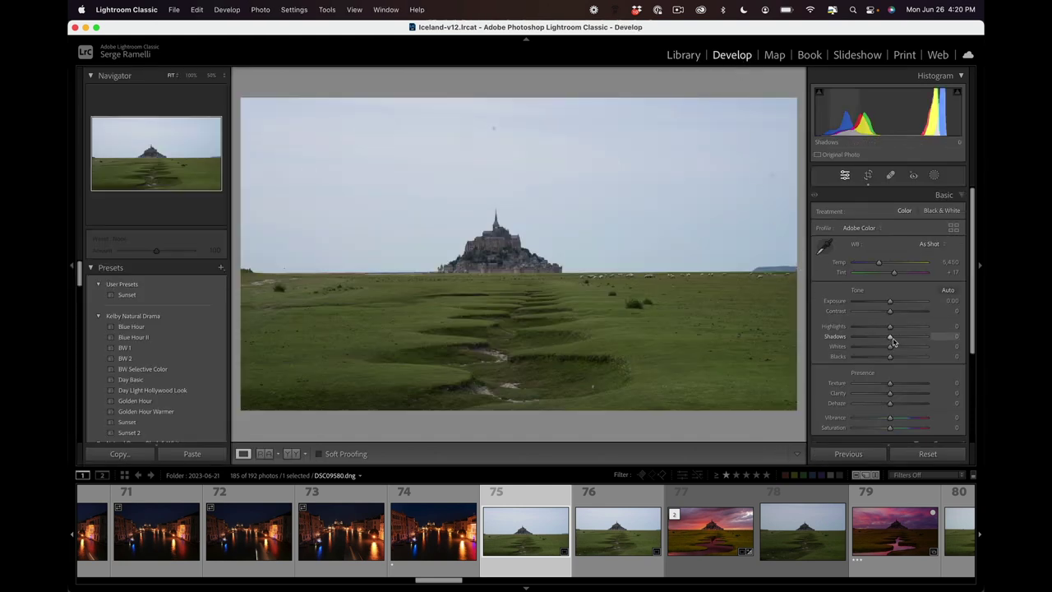
pyautogui.moveTo(895, 342); pyautogui.dragTo(851, 327)
pyautogui.moveTo(890, 356); pyautogui.dragTo(864, 359)
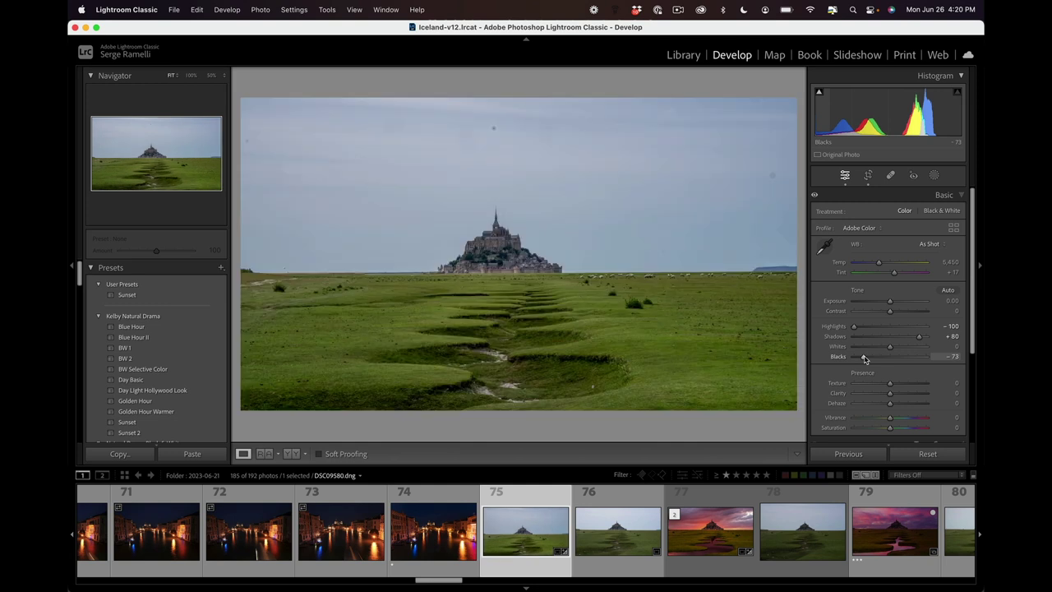
pyautogui.moveTo(891, 346)
pyautogui.mouseDown()
pyautogui.moveTo(911, 350)
pyautogui.moveTo(901, 350)
pyautogui.mouseUp()
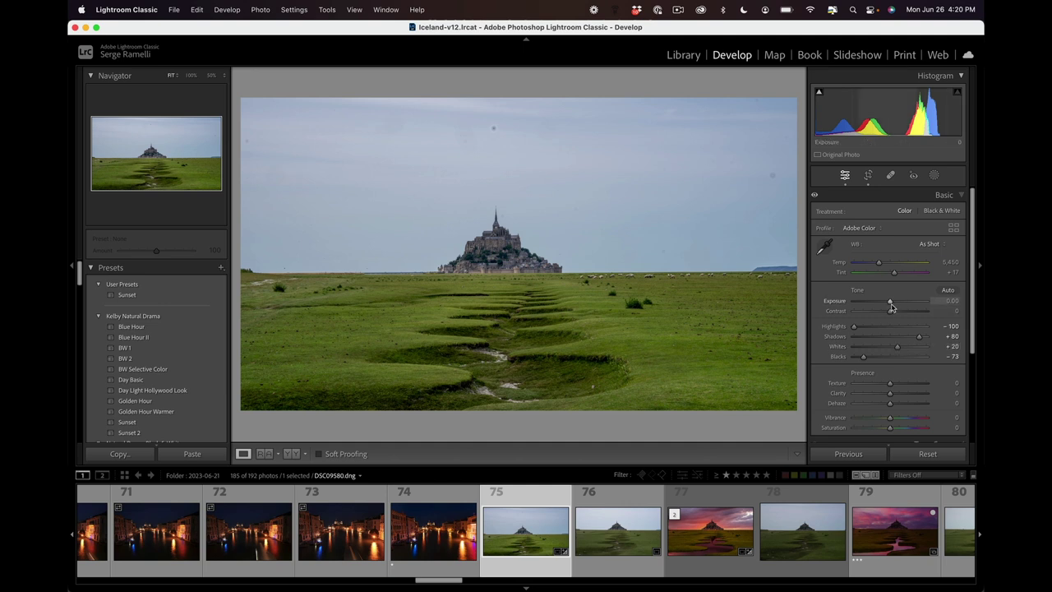
pyautogui.moveTo(891, 307); pyautogui.dragTo(888, 303)
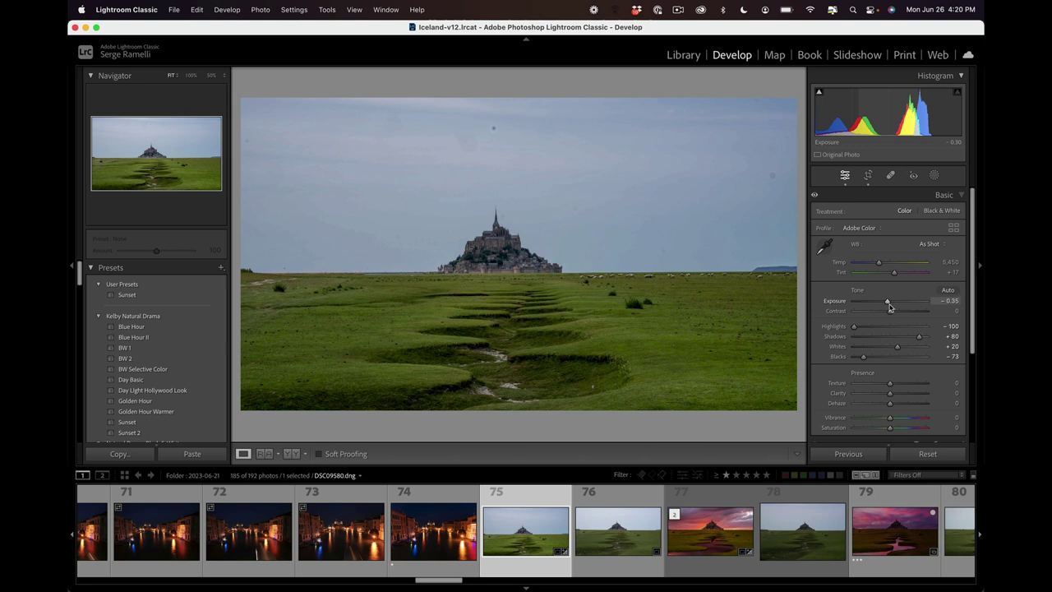
# Warm the white balance to Temp 6,849 and Tint +38, and add Vibrance +39.
pyautogui.click(886, 263)
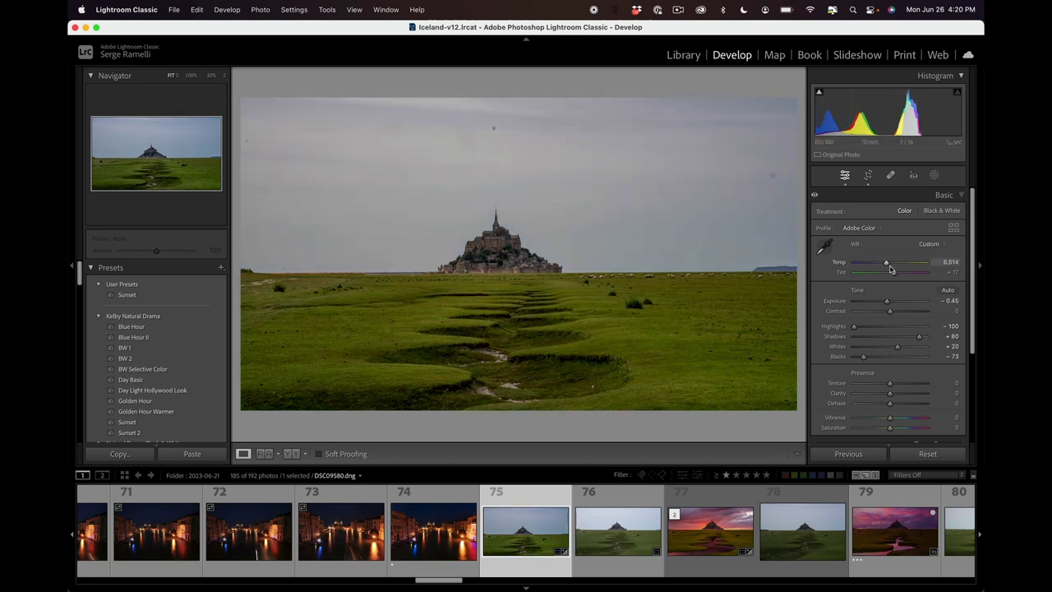
pyautogui.moveTo(890, 269); pyautogui.dragTo(898, 277)
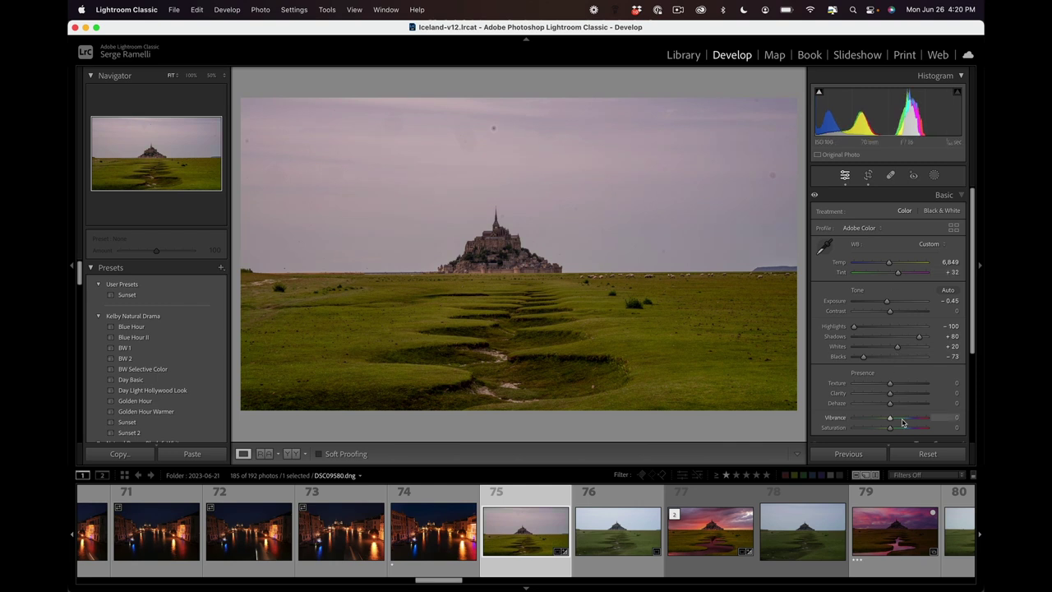
pyautogui.moveTo(894, 420); pyautogui.dragTo(904, 421)
pyautogui.moveTo(897, 272); pyautogui.dragTo(900, 276)
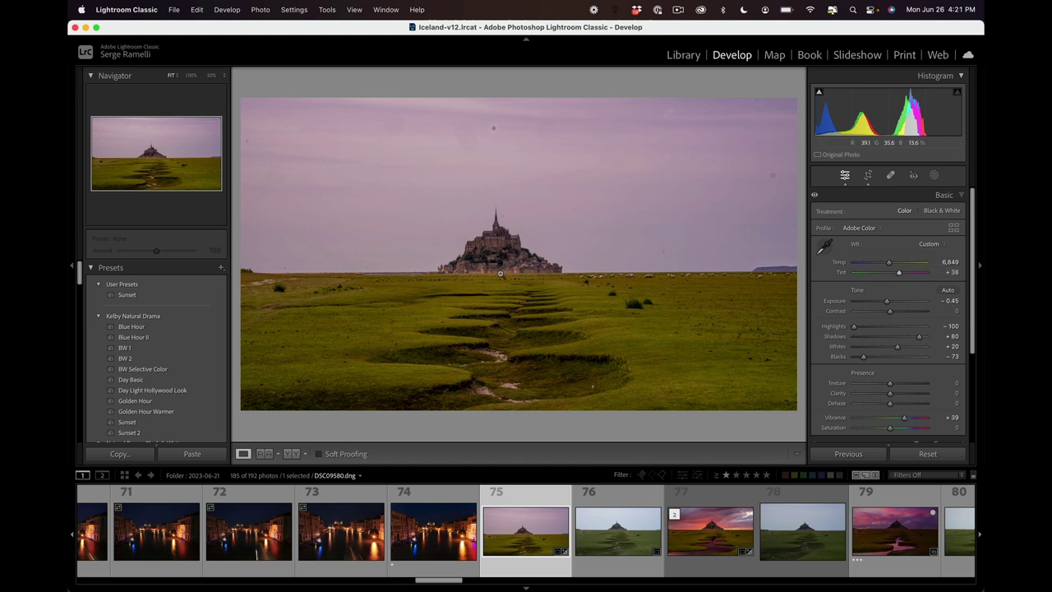
# Check the sky at 100% and back, then show Creative Cloud's app updates list.
pyautogui.click(449, 164)
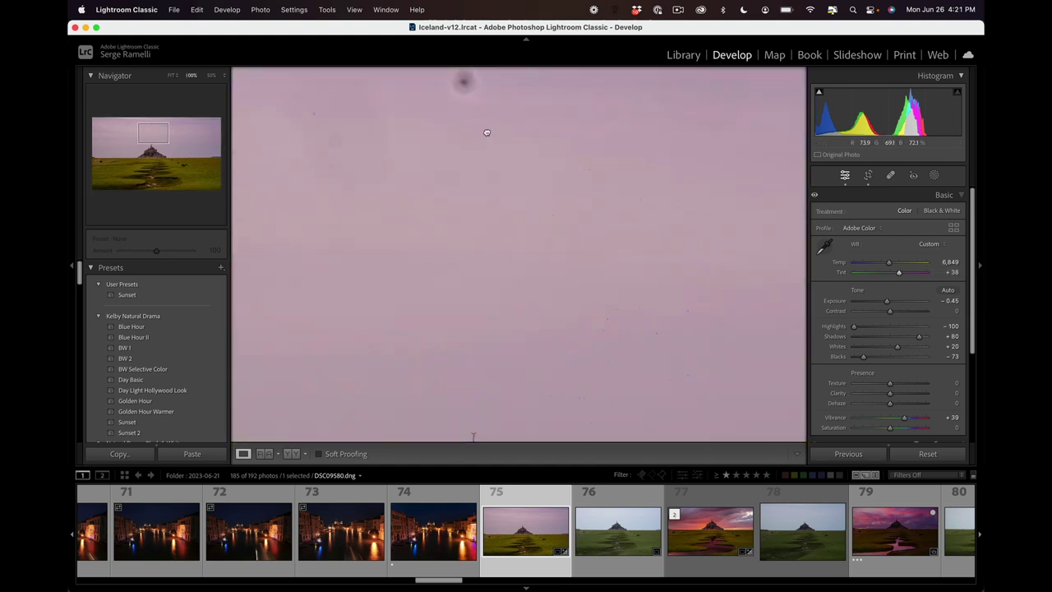
pyautogui.click(489, 134)
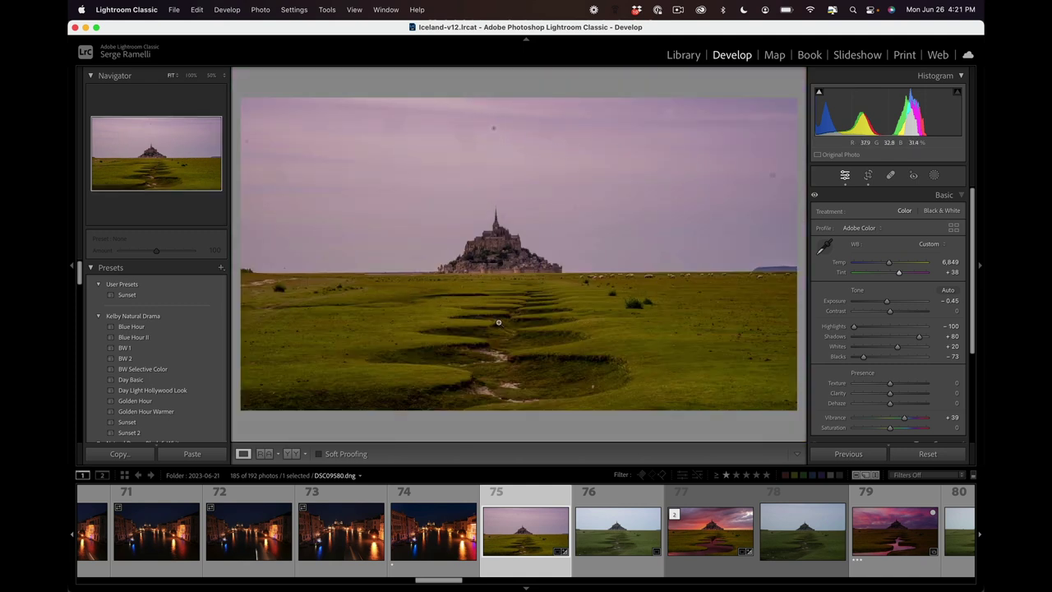
pyautogui.rightClick(526, 494)
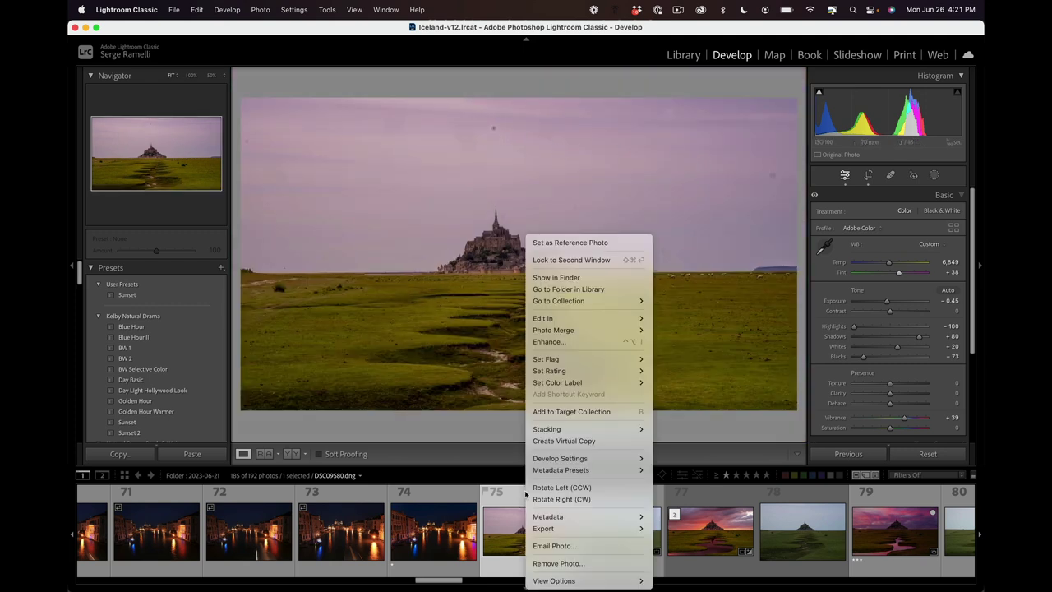
pyautogui.click(516, 499)
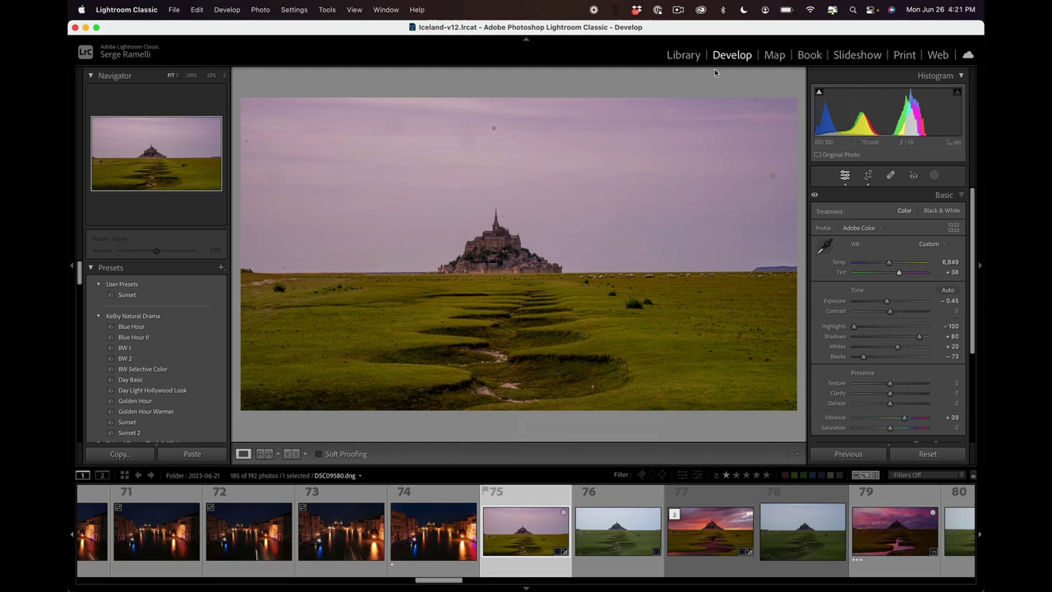
pyautogui.click(703, 10)
# Dismiss the update warning, launch Photoshop (Beta), and return to Lightroom Classic's Develop view.
pyautogui.press('Escape')
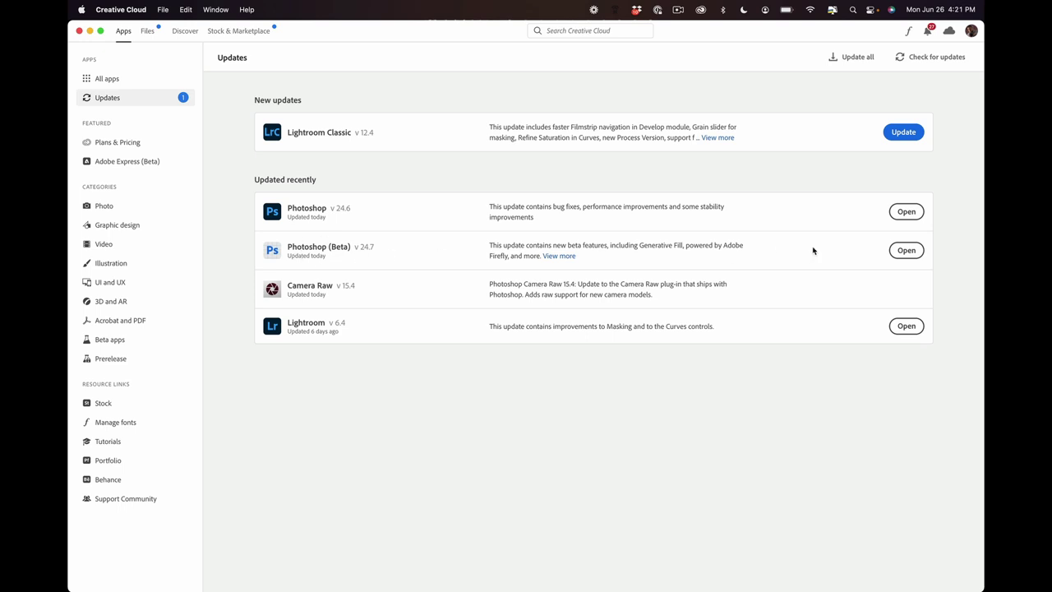
pyautogui.click(908, 252)
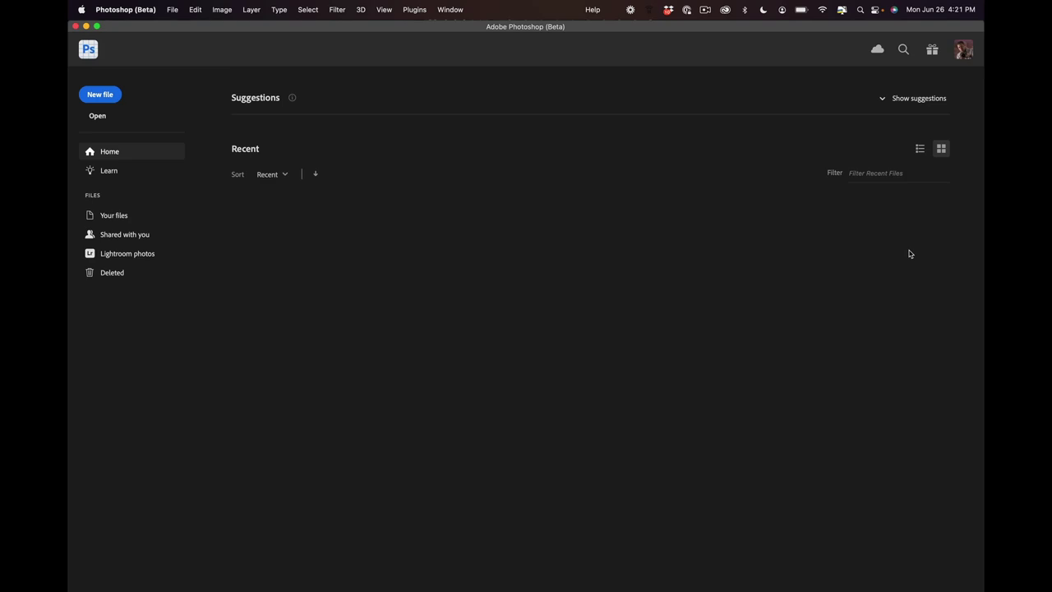
pyautogui.press('super+Tab')
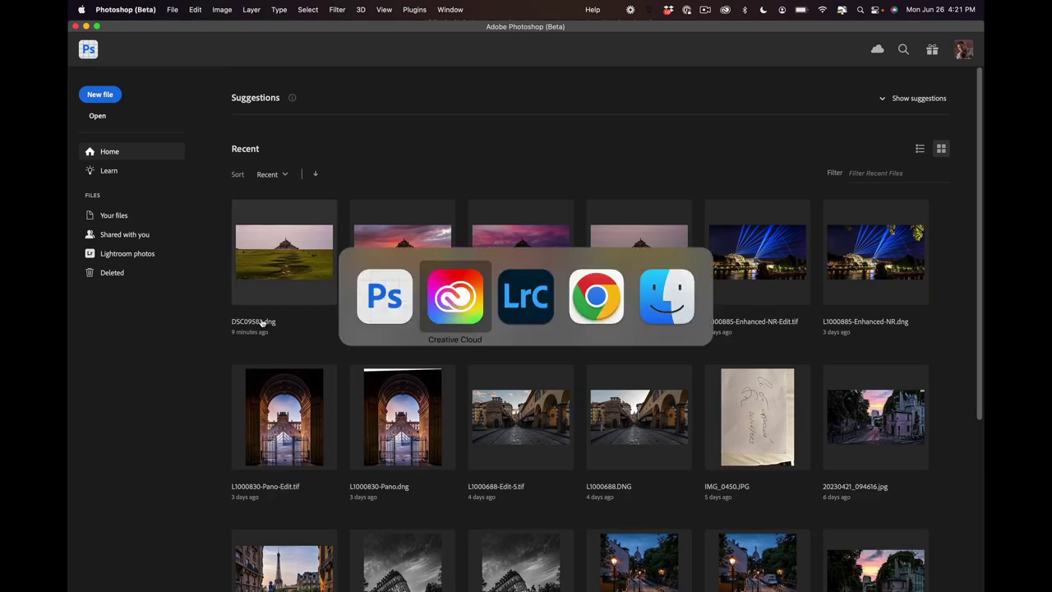
pyautogui.click(541, 294)
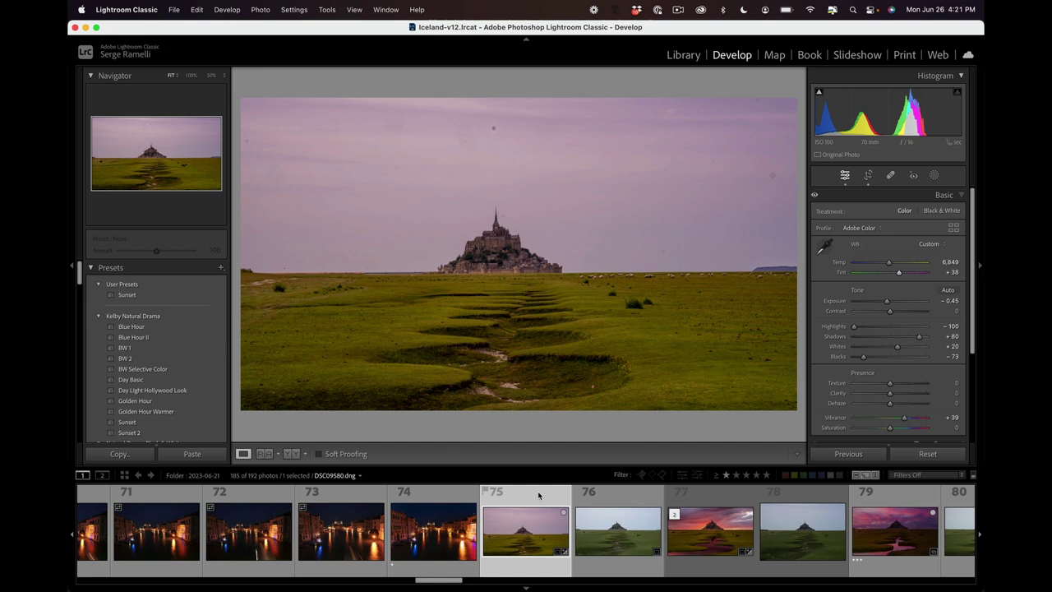
# Send photo 75 to Photoshop with Edit In > Edit in Adobe Photoshop 2023.
pyautogui.press('super+Tab')
pyautogui.press('super+Tab')
pyautogui.press('super+Tab')
pyautogui.press('super+Tab')
pyautogui.press('super+Tab')
pyautogui.press('super+Tab')
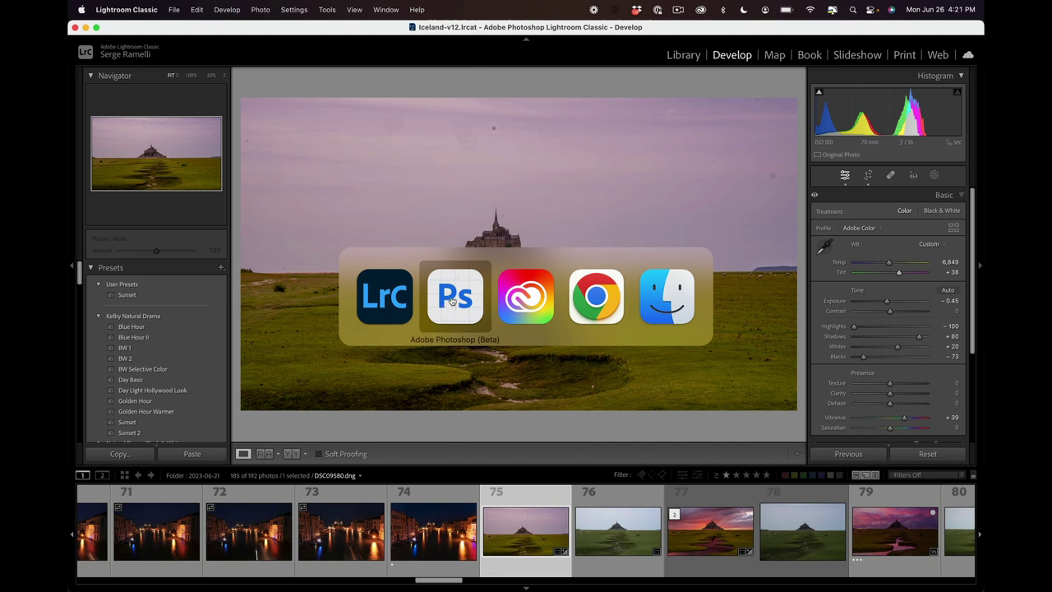
pyautogui.click(386, 299)
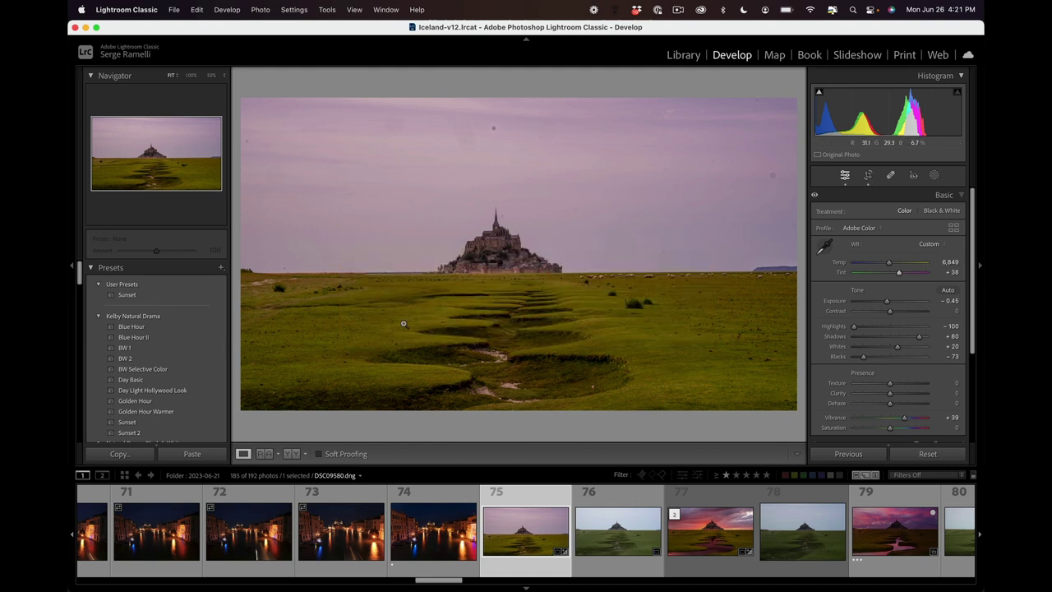
pyautogui.rightClick(530, 498)
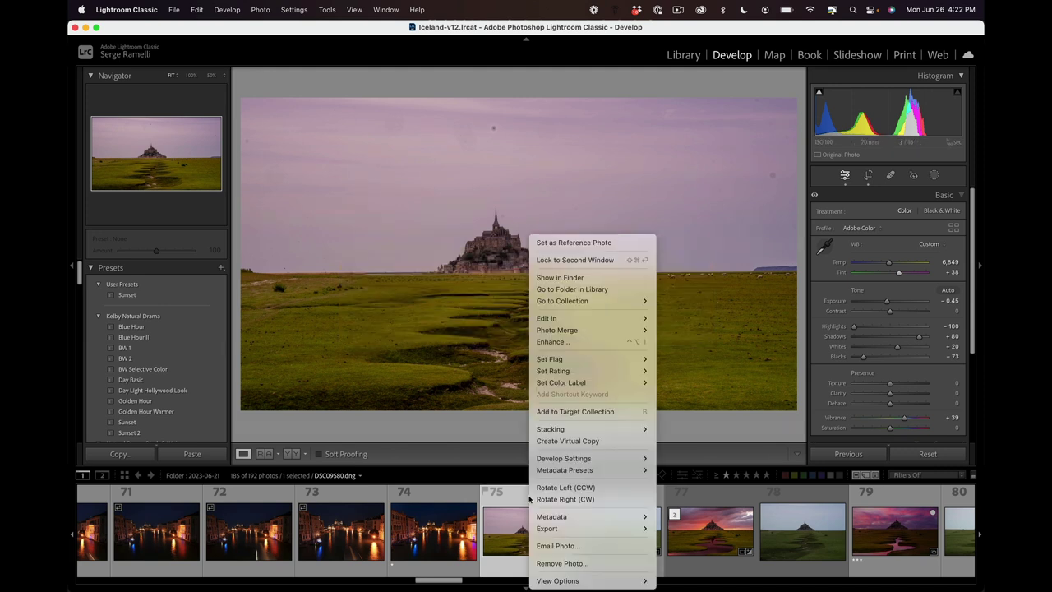
pyautogui.moveTo(582, 321)
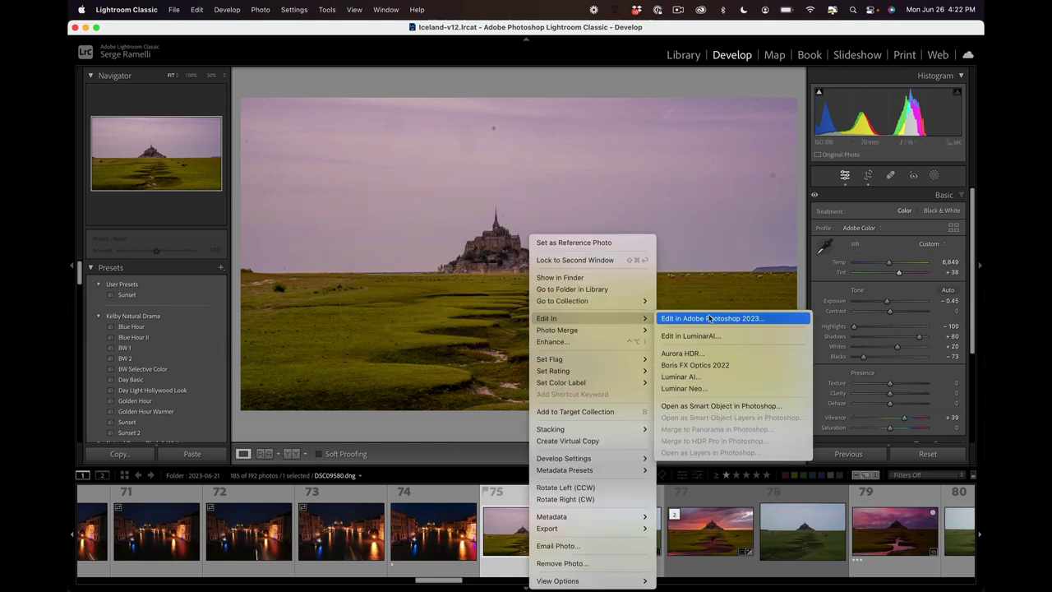
pyautogui.click(759, 321)
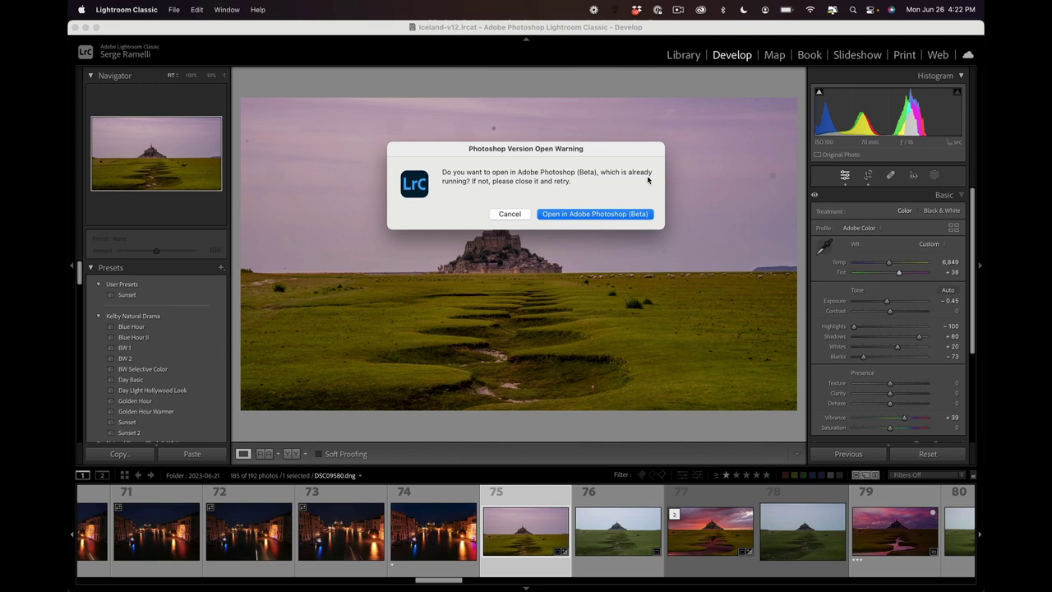
# Open DSC09580-Edit.tif in Photoshop (Beta) and start Edit > Sky Replacement.
pyautogui.click(582, 215)
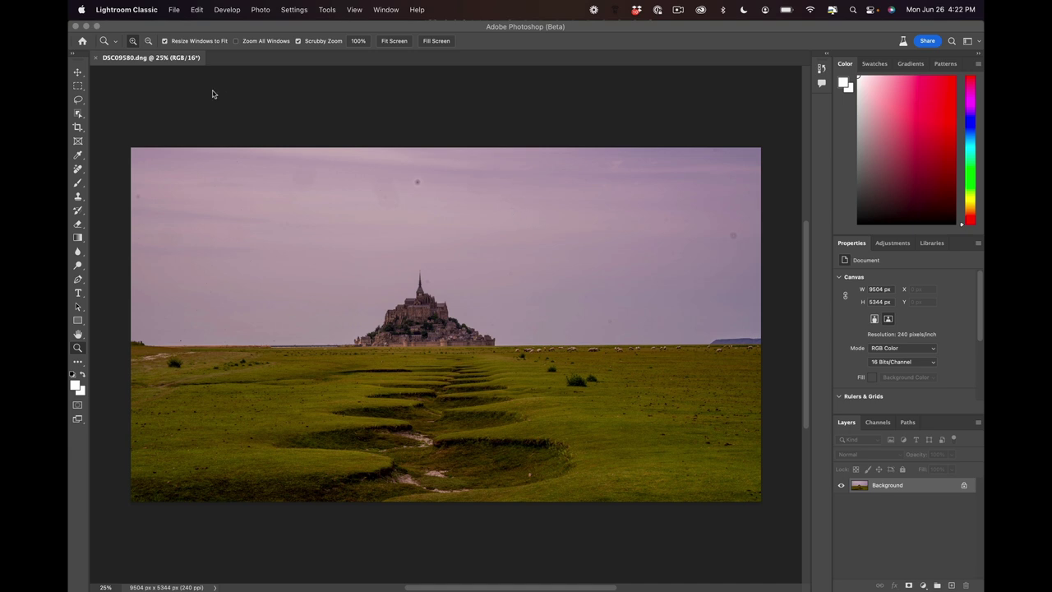
pyautogui.click(174, 12)
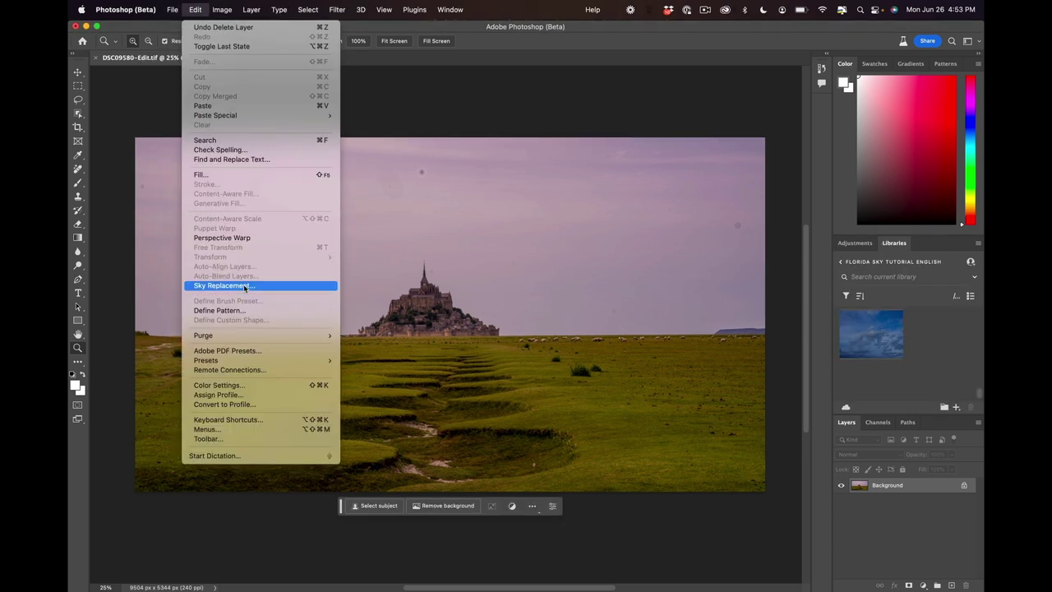
pyautogui.click(244, 286)
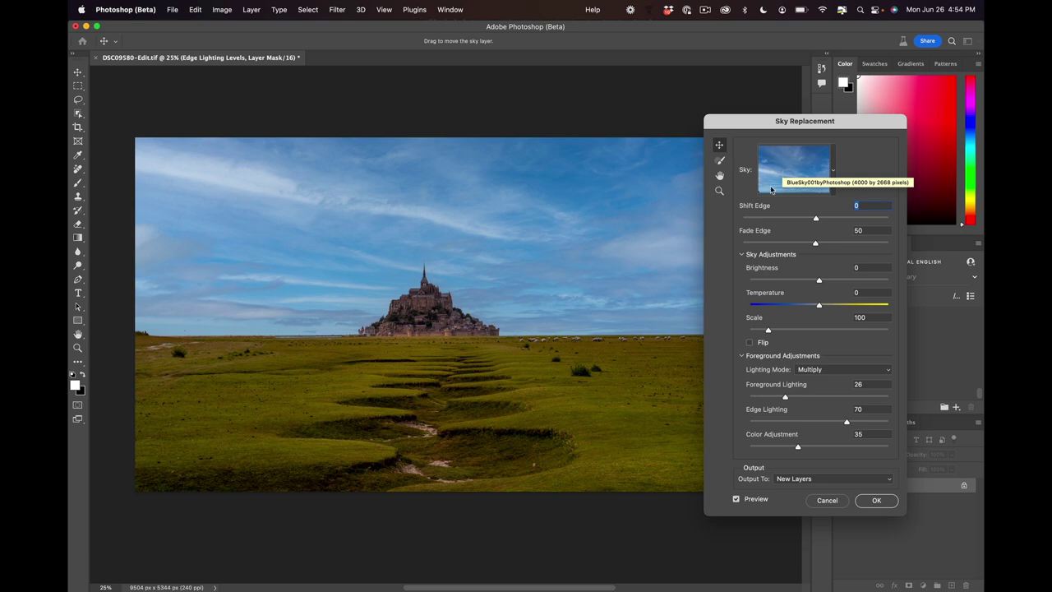
# Shrink the sky thumbnails and create a new sky group named My skies.
pyautogui.click(835, 173)
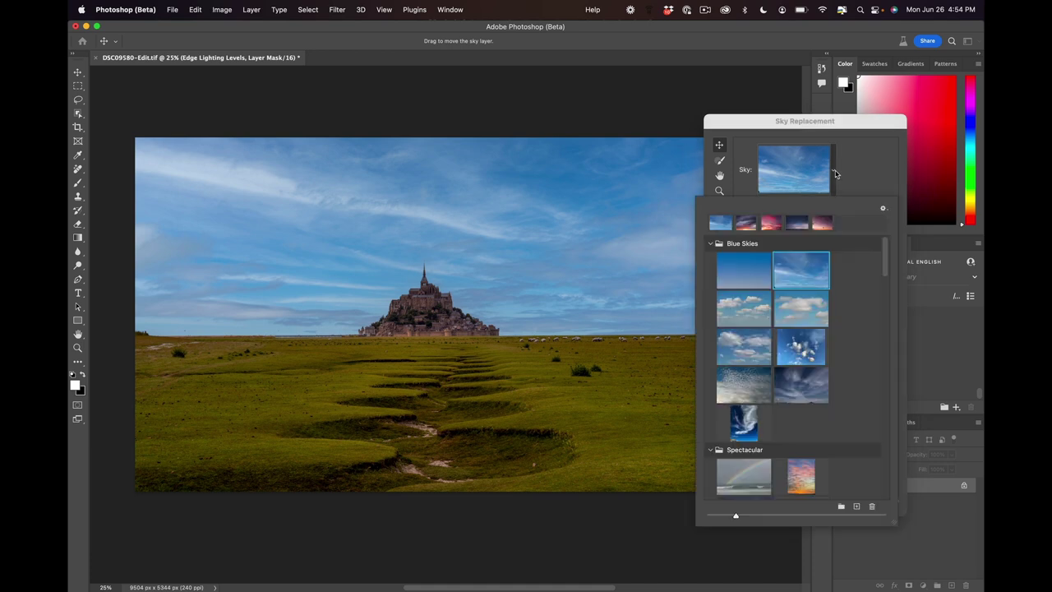
pyautogui.moveTo(888, 258); pyautogui.dragTo(879, 504)
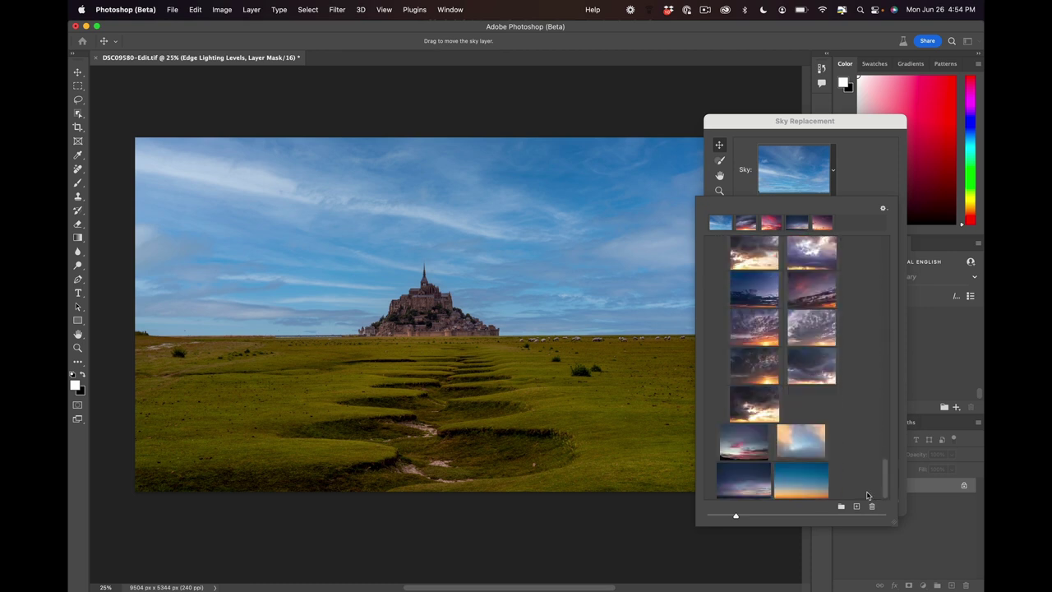
pyautogui.moveTo(736, 517); pyautogui.dragTo(728, 518)
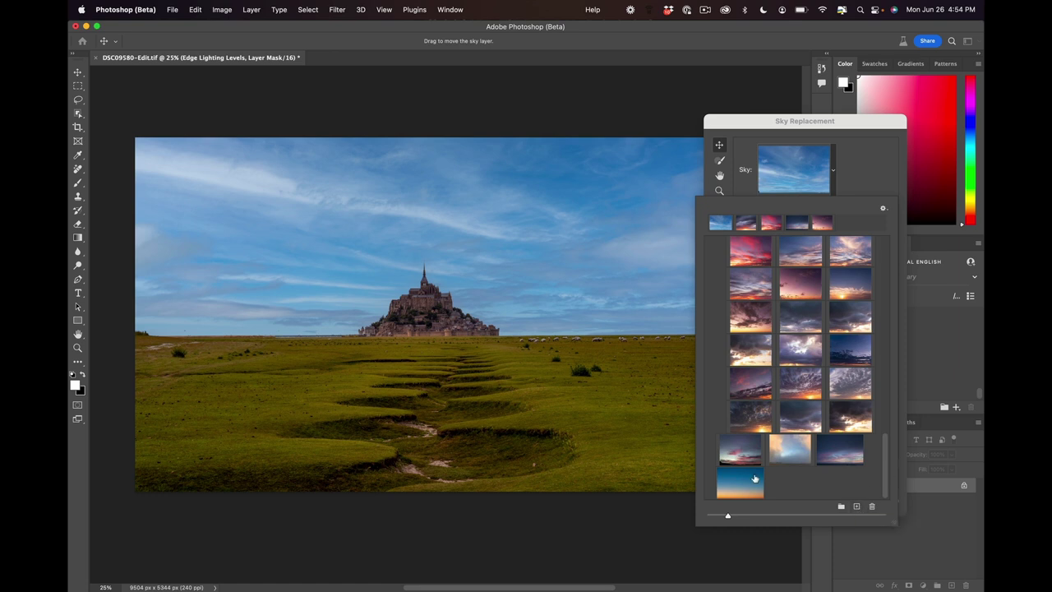
pyautogui.click(841, 507)
pyautogui.write('My skies')
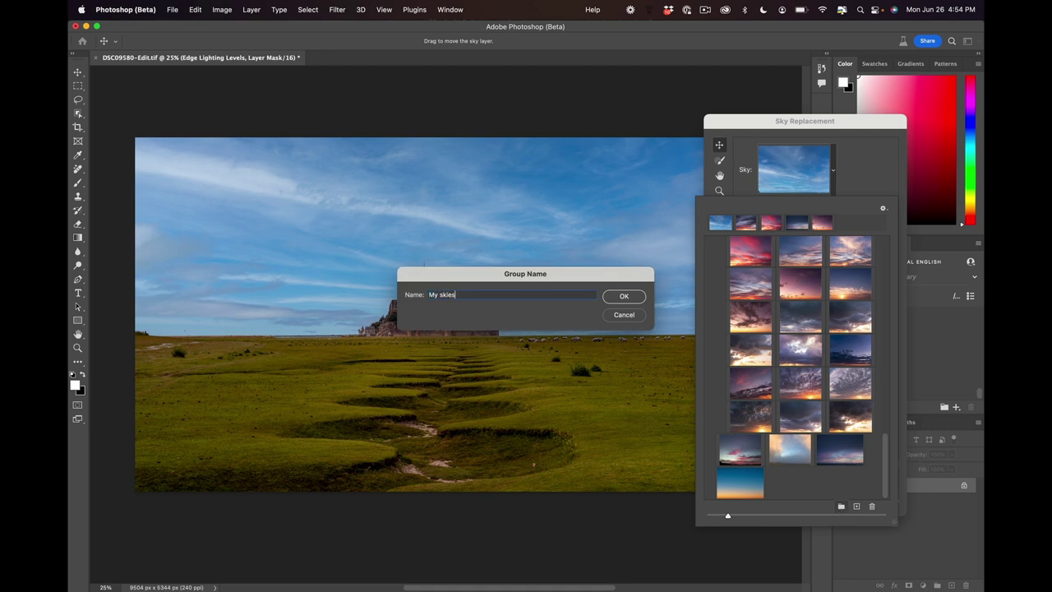
pyautogui.press('Return')
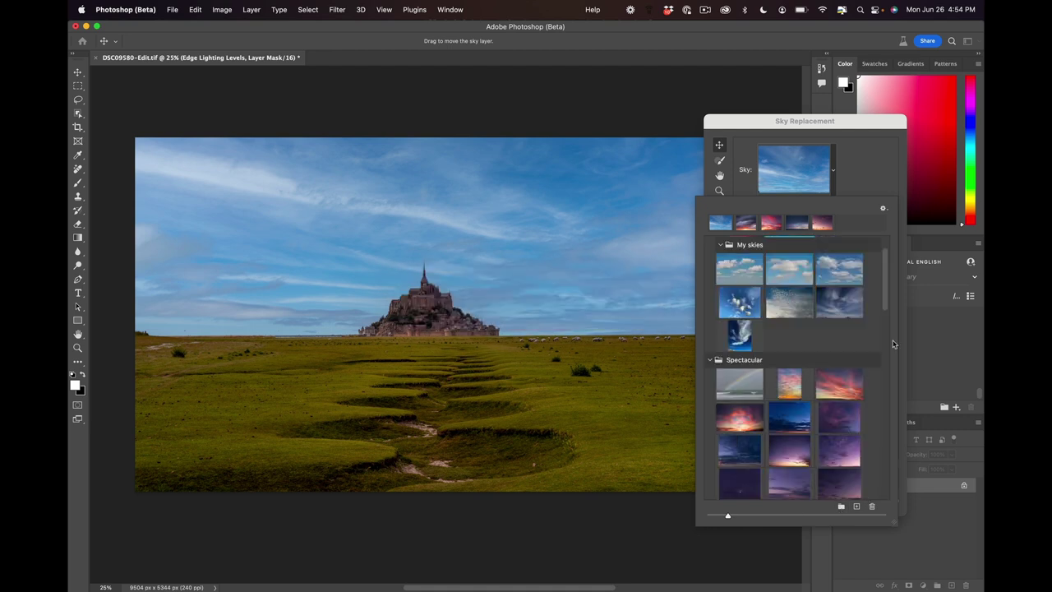
pyautogui.click(755, 245)
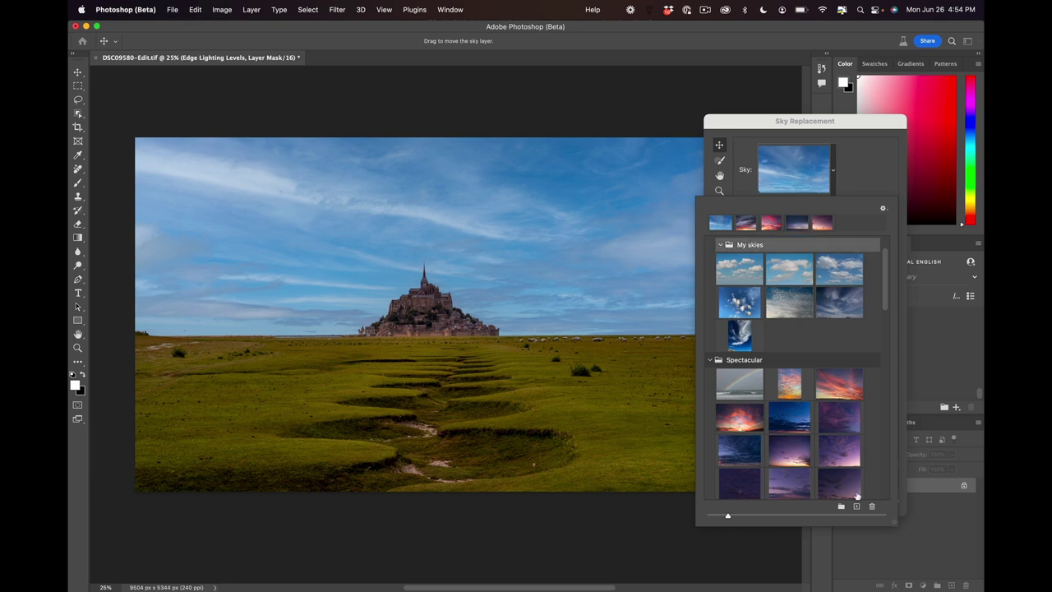
# Import Sunset Medium Format-21.jpg into My skies and use it as the sky.
pyautogui.click(857, 508)
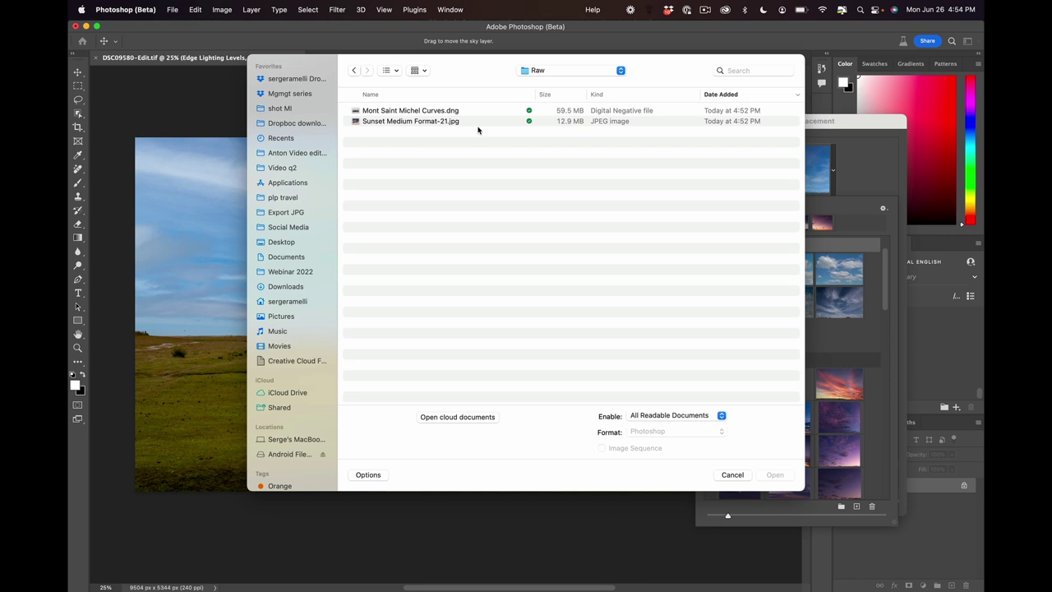
pyautogui.click(397, 121)
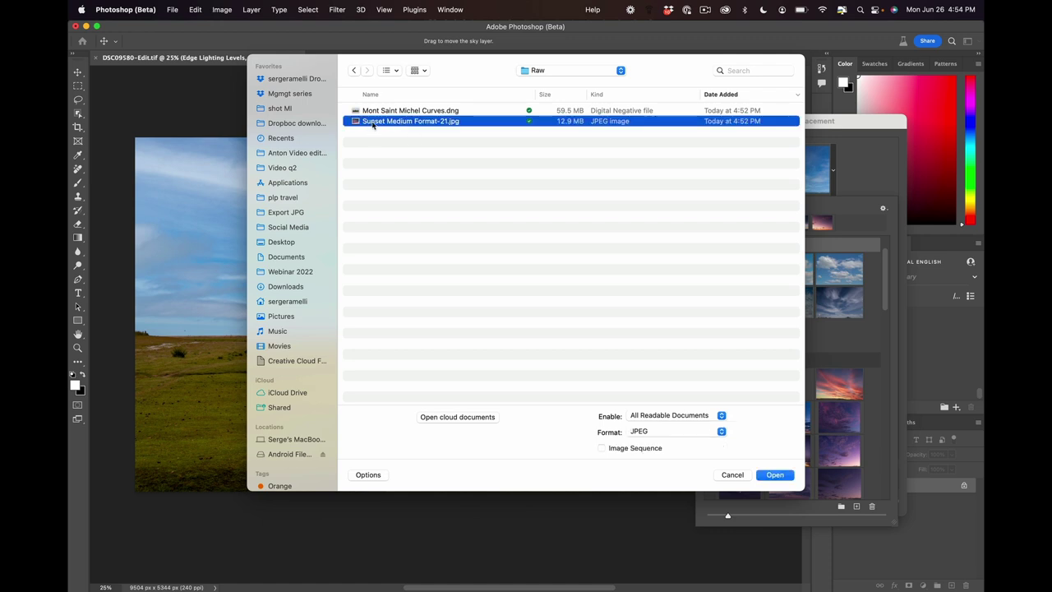
pyautogui.press('space')
pyautogui.press('space')
pyautogui.click(775, 475)
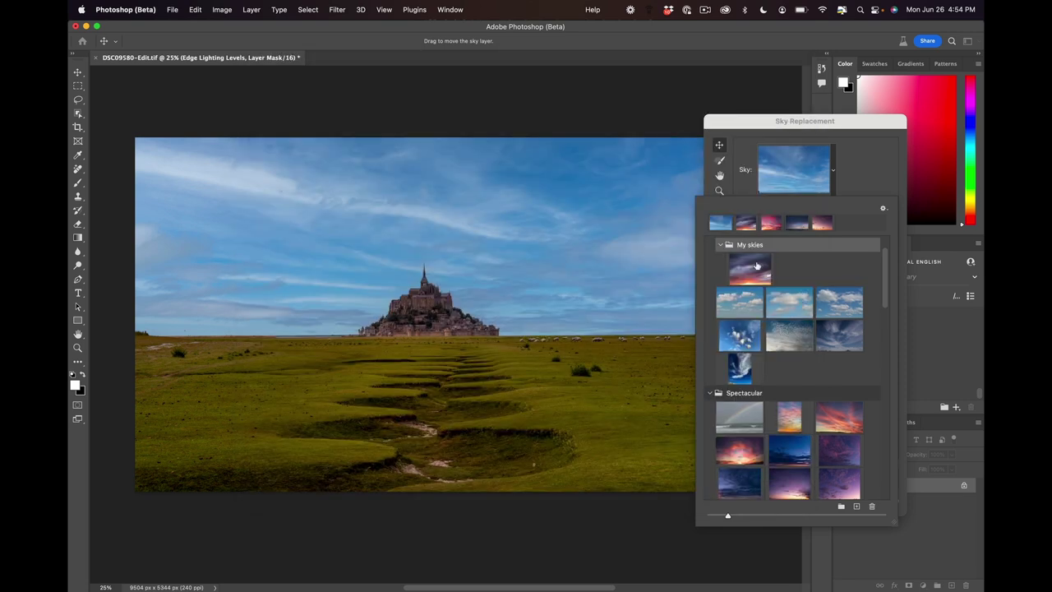
pyautogui.click(755, 272)
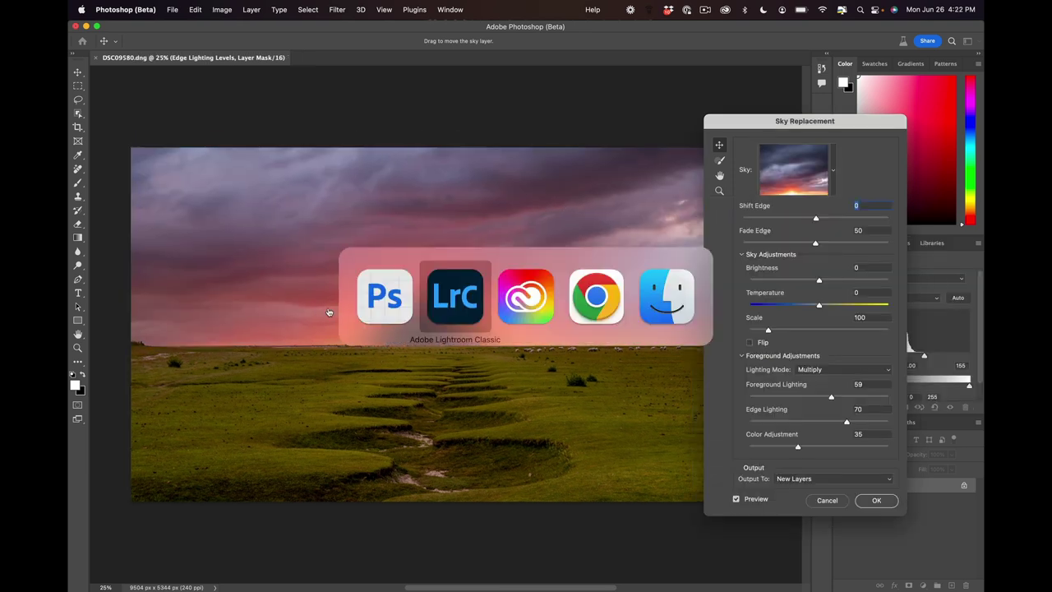
# Compare against the reference photo, flip the sunset sky, and apply it as New Layers.
pyautogui.press('super+Tab')
pyautogui.click(604, 304)
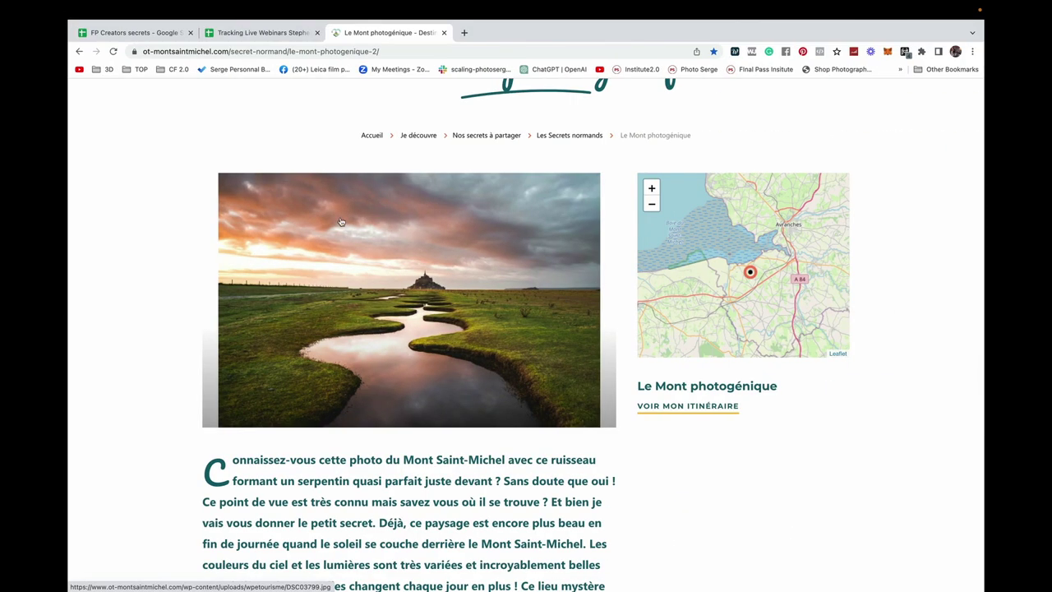
pyautogui.press('super+Tab')
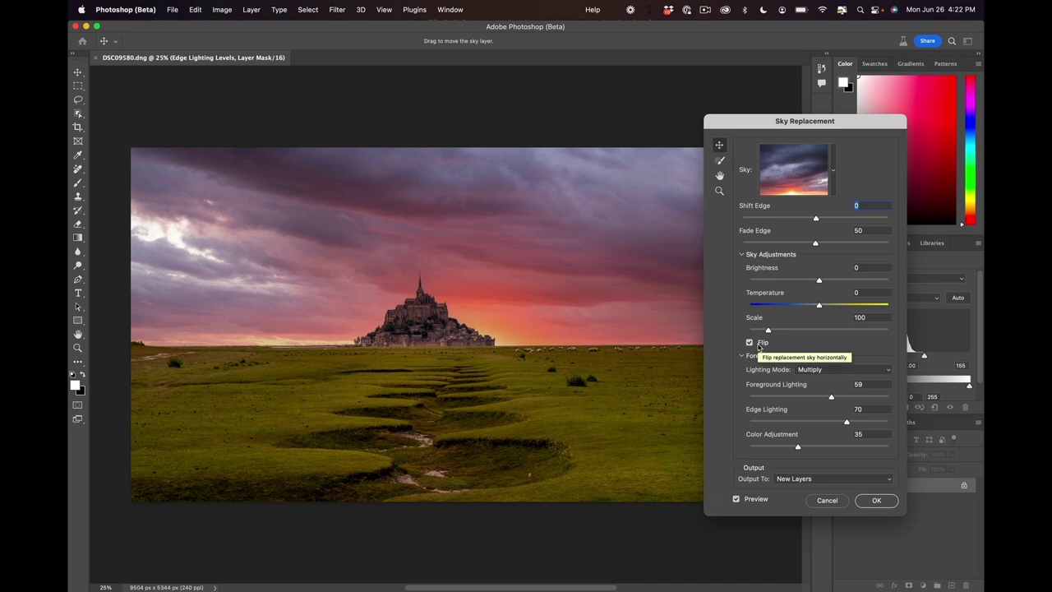
pyautogui.press('super+Tab')
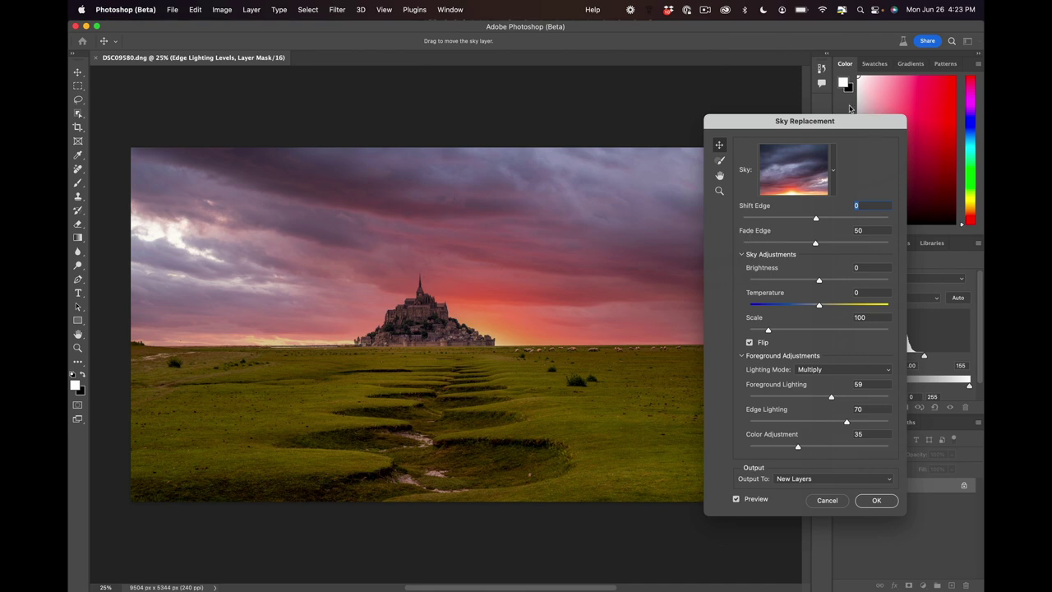
pyautogui.click(878, 500)
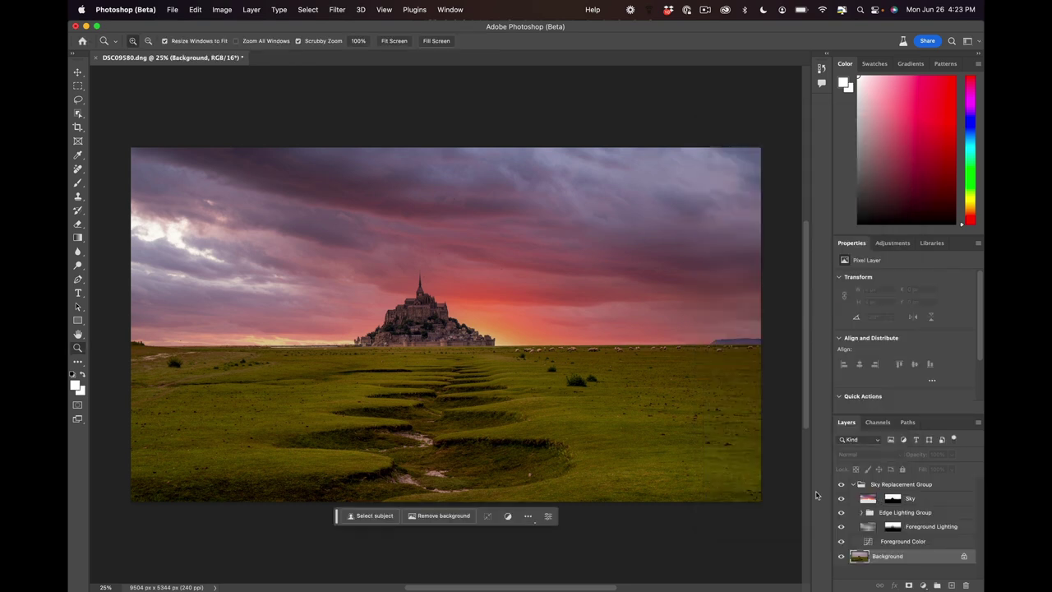
# Collapse the Sky Replacement Group and toggle its visibility to compare with the original.
pyautogui.click(856, 485)
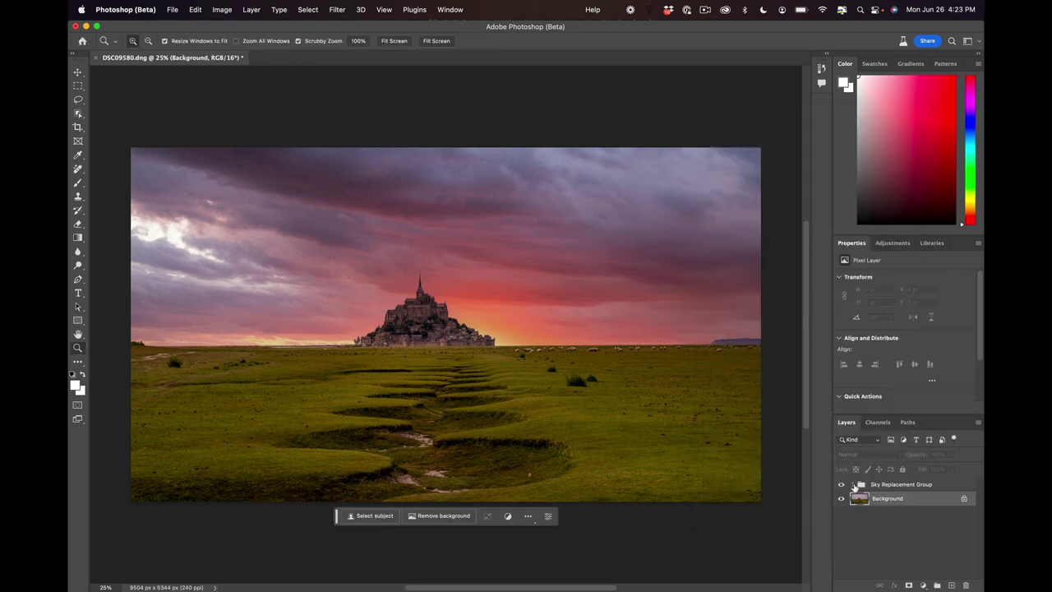
pyautogui.click(842, 485)
pyautogui.click(842, 485)
# Zoom to 66.7% and center the winding grassy channel in view.
pyautogui.click(315, 485)
pyautogui.moveTo(298, 427); pyautogui.dragTo(356, 422)
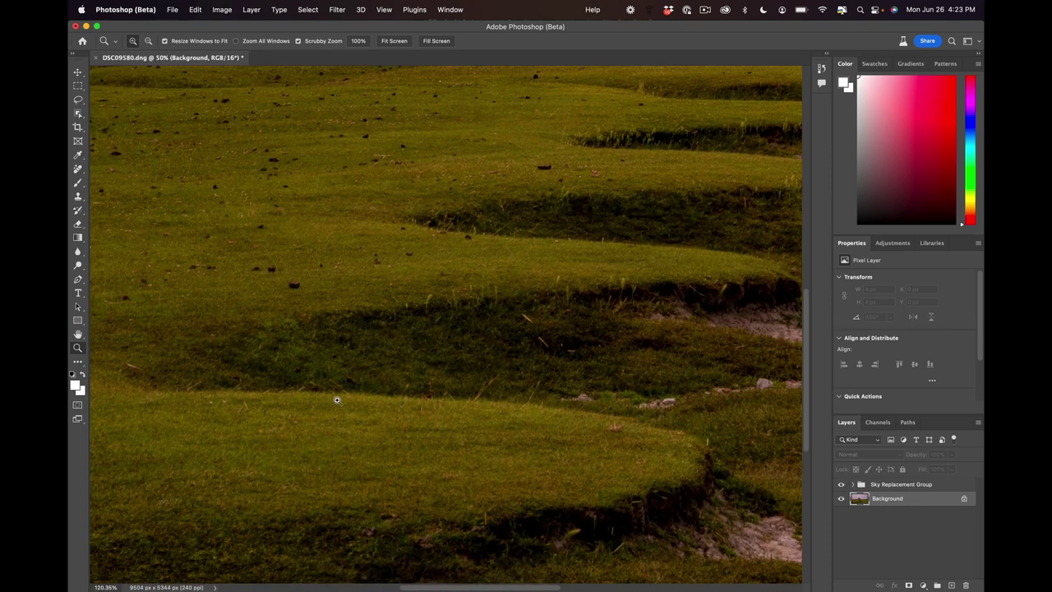
pyautogui.keyDown('alt'); pyautogui.click(402, 428); pyautogui.keyUp('alt')
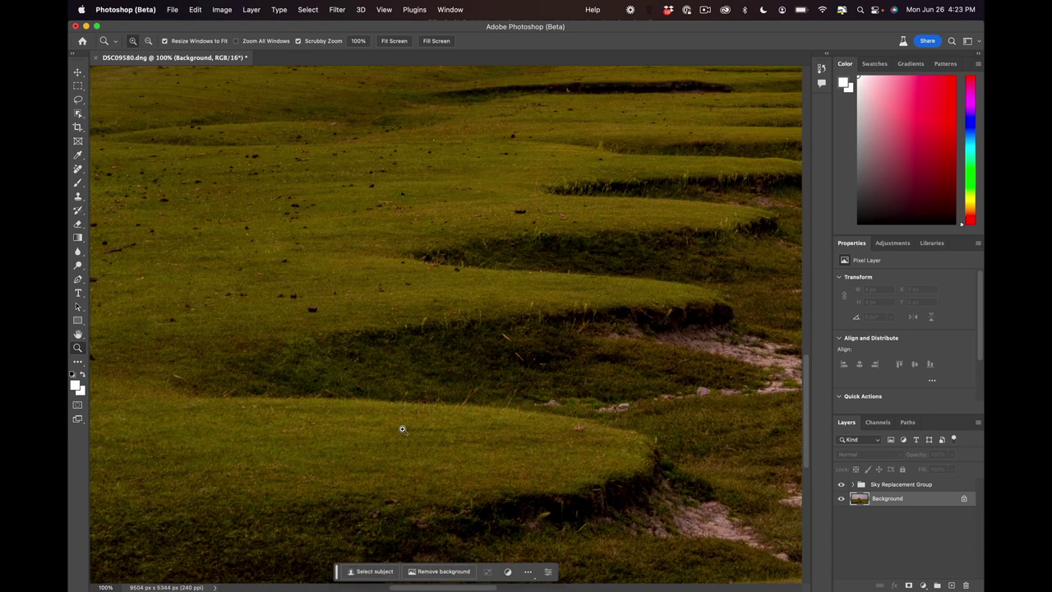
pyautogui.keyDown('alt'); pyautogui.click(402, 428); pyautogui.keyUp('alt')
pyautogui.keyDown('alt'); pyautogui.click(402, 428); pyautogui.keyUp('alt')
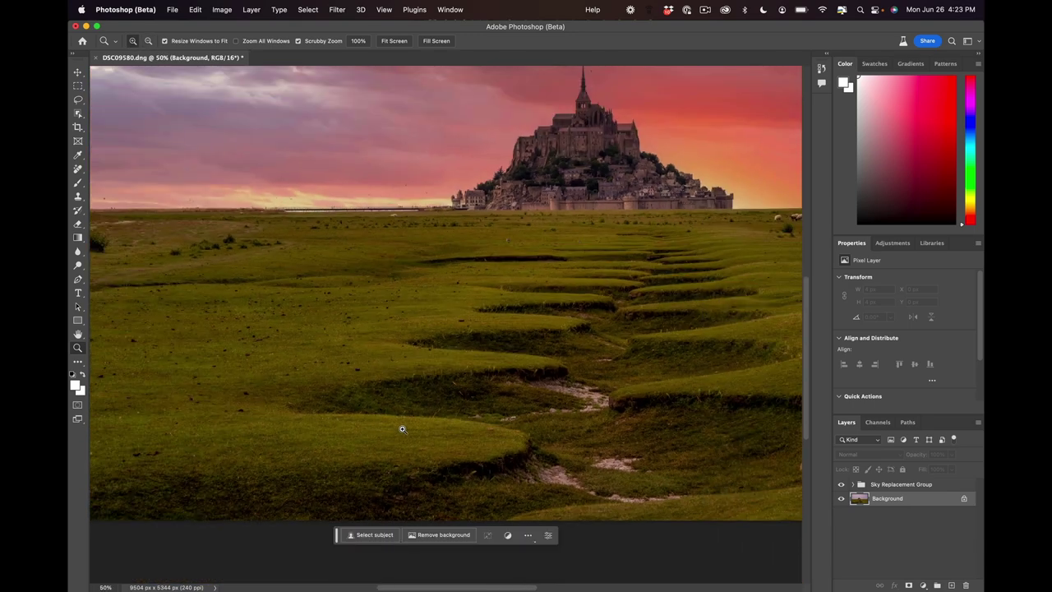
pyautogui.click(402, 429)
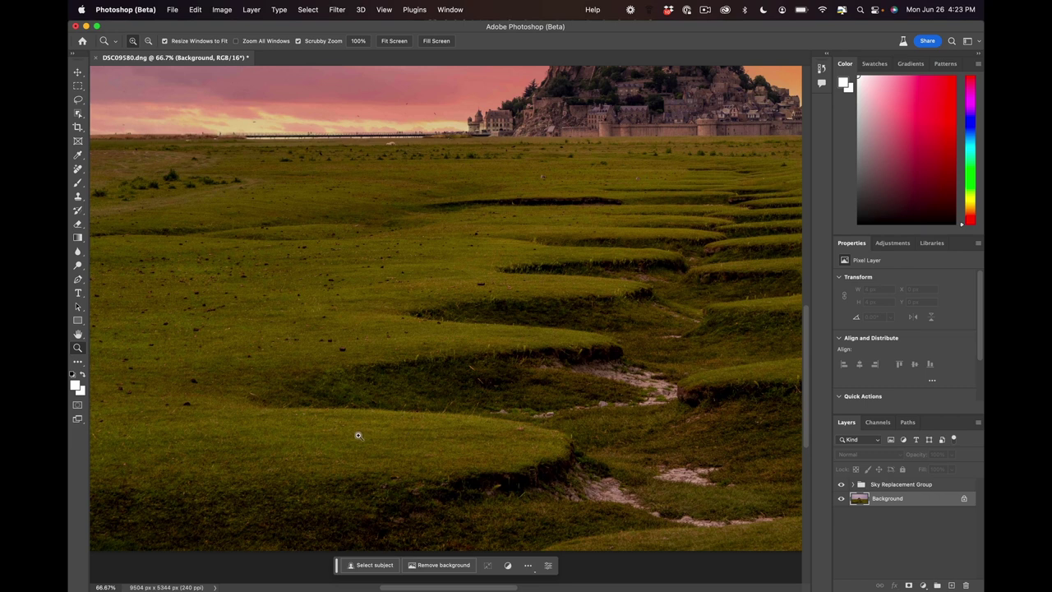
pyautogui.moveTo(406, 422); pyautogui.dragTo(341, 346)
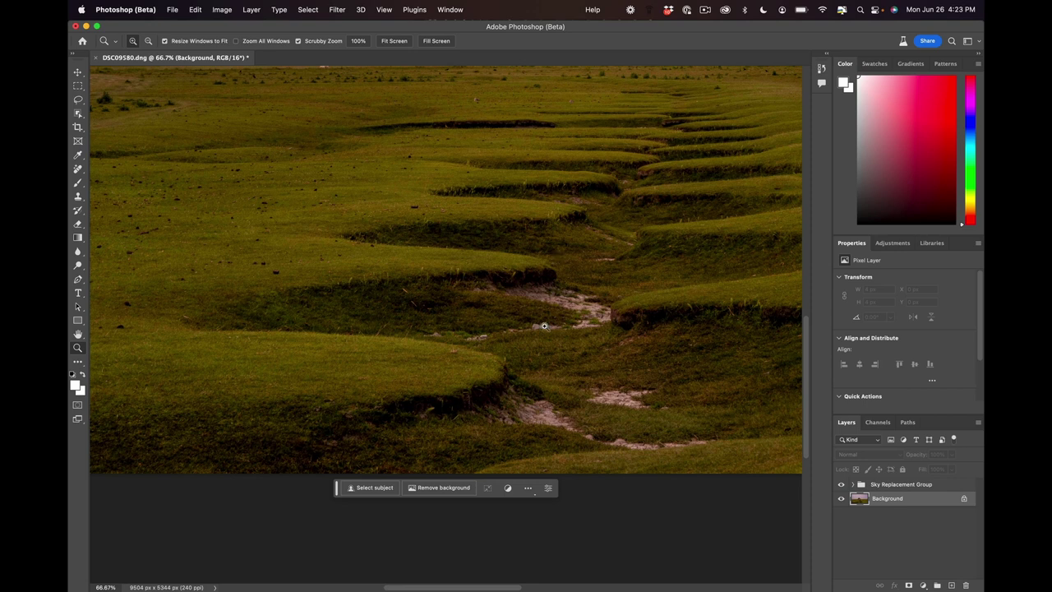
# With the Pen tool, start a path at the bottom edge along the channel's lower stretch.
pyautogui.press('p')
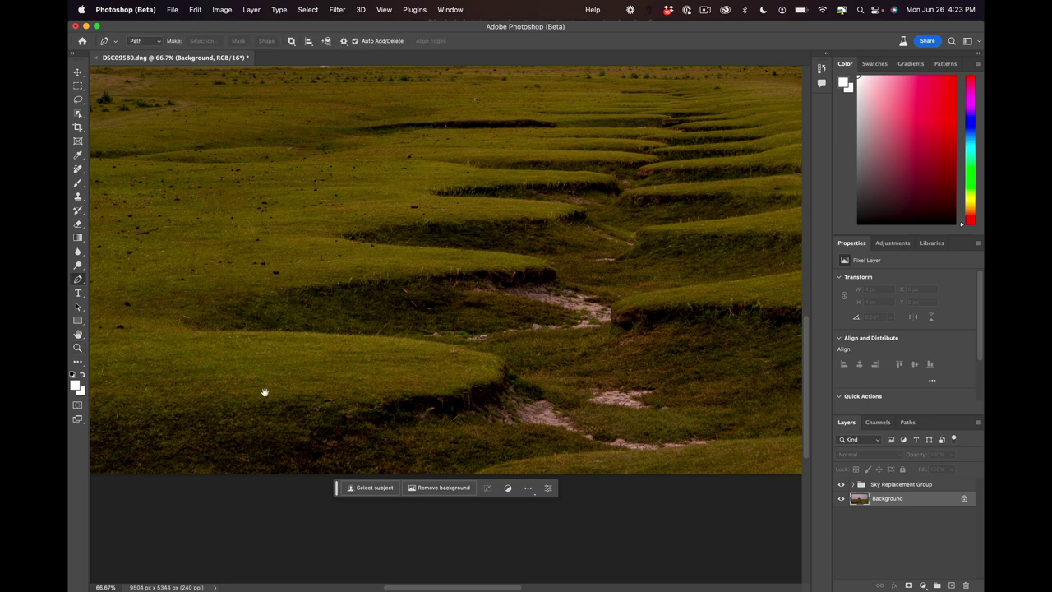
pyautogui.moveTo(265, 394); pyautogui.dragTo(315, 364)
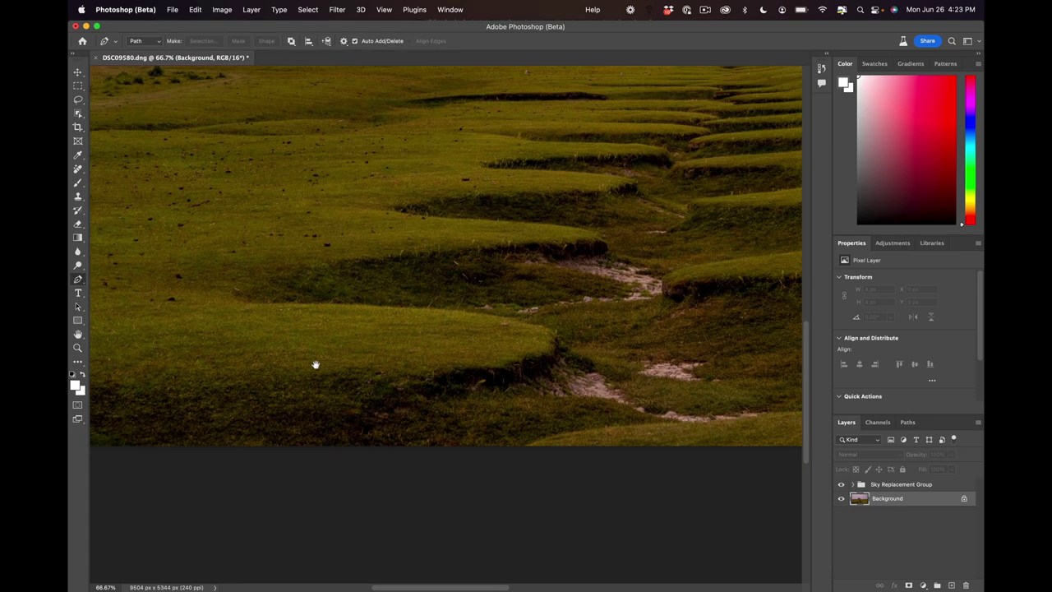
pyautogui.click(273, 444)
pyautogui.click(320, 435)
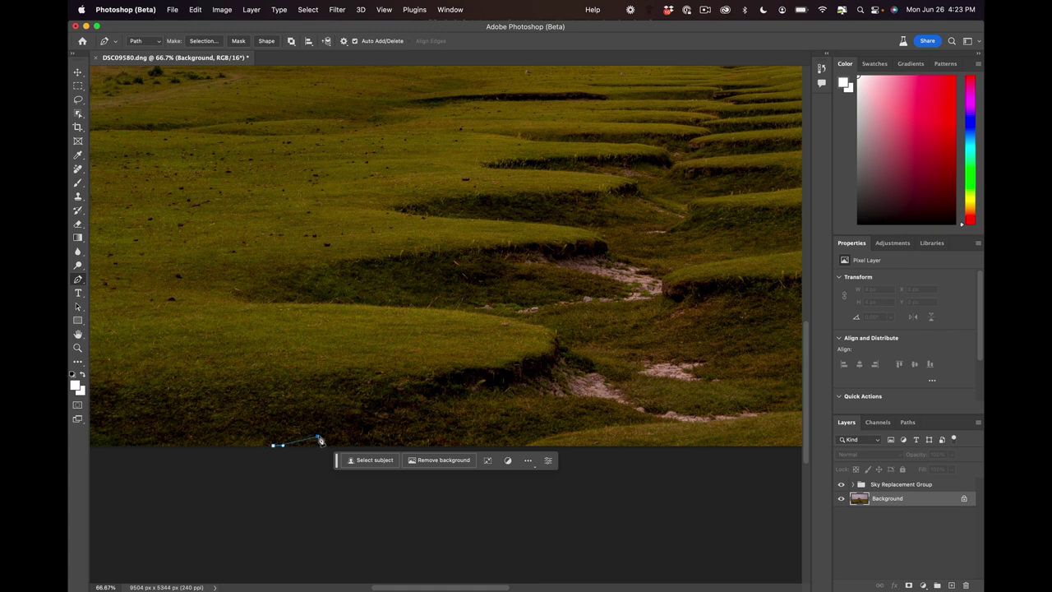
pyautogui.click(363, 426)
pyautogui.click(404, 413)
pyautogui.click(452, 398)
pyautogui.click(486, 387)
pyautogui.click(529, 380)
# Continue the path around the bend, curving left then up-right per the reference photo.
pyautogui.click(553, 366)
pyautogui.click(562, 358)
pyautogui.click(559, 336)
pyautogui.moveTo(491, 315); pyautogui.dragTo(479, 314)
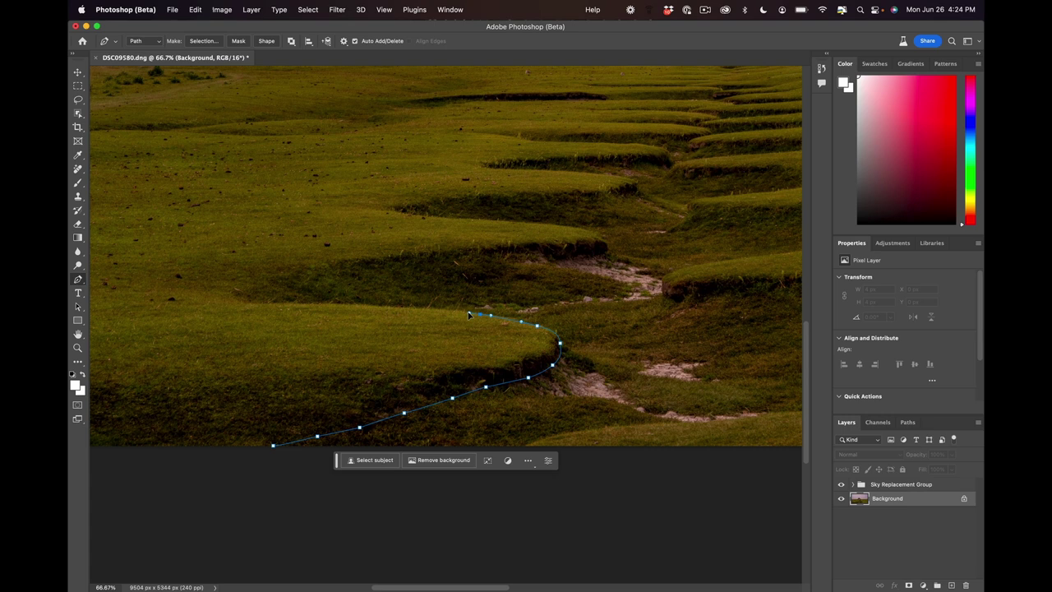
pyautogui.click(382, 306)
pyautogui.moveTo(355, 301); pyautogui.dragTo(374, 287)
pyautogui.press('super+Tab')
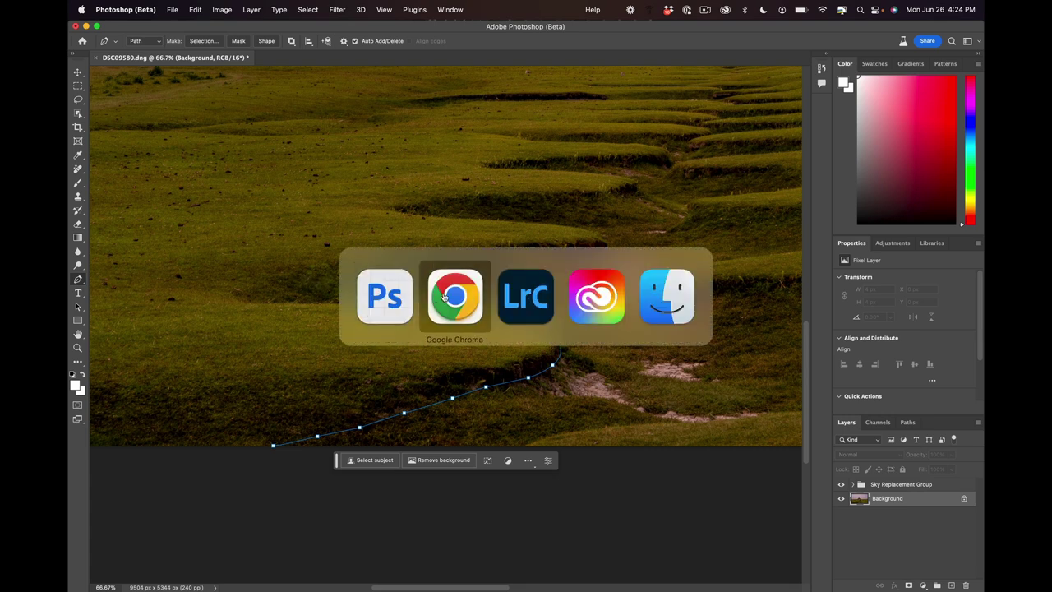
pyautogui.click(444, 297)
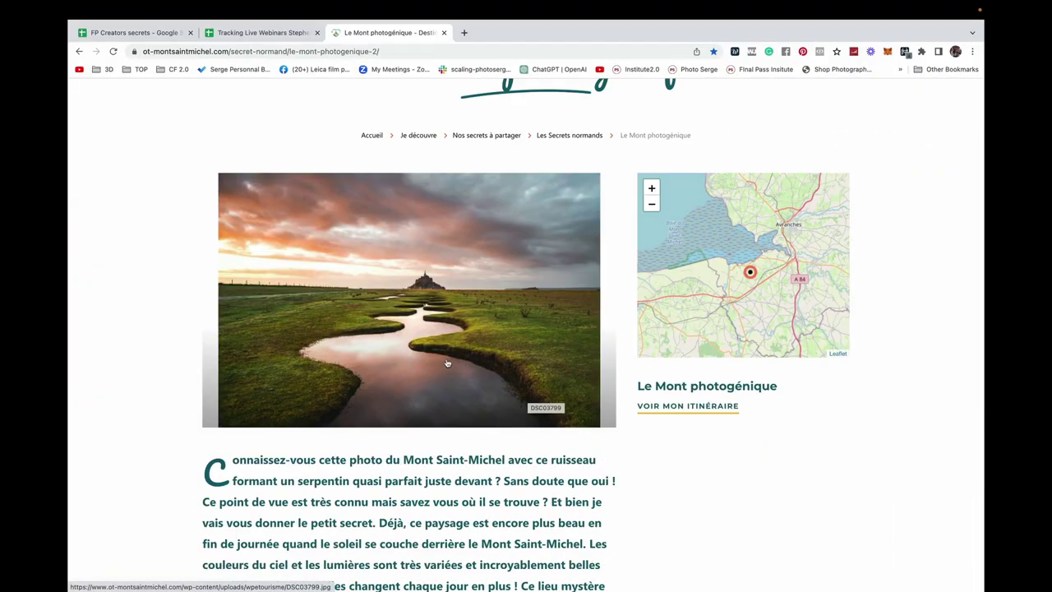
pyautogui.press('super+Tab')
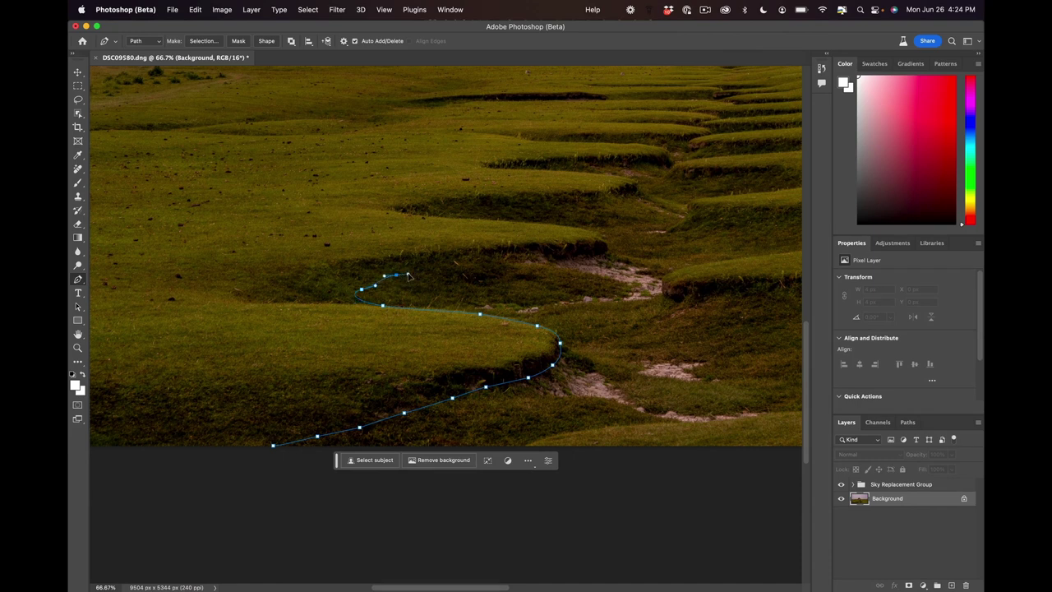
pyautogui.moveTo(409, 275); pyautogui.dragTo(606, 249)
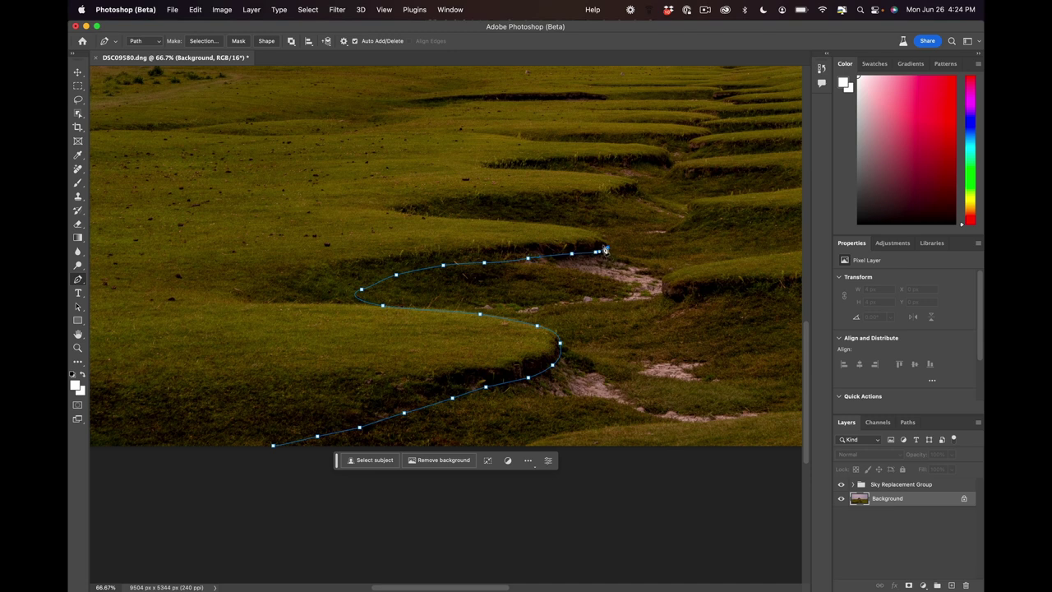
# Zoom in on the grass edge and extend the path up the ledge with curved points.
pyautogui.click(598, 239)
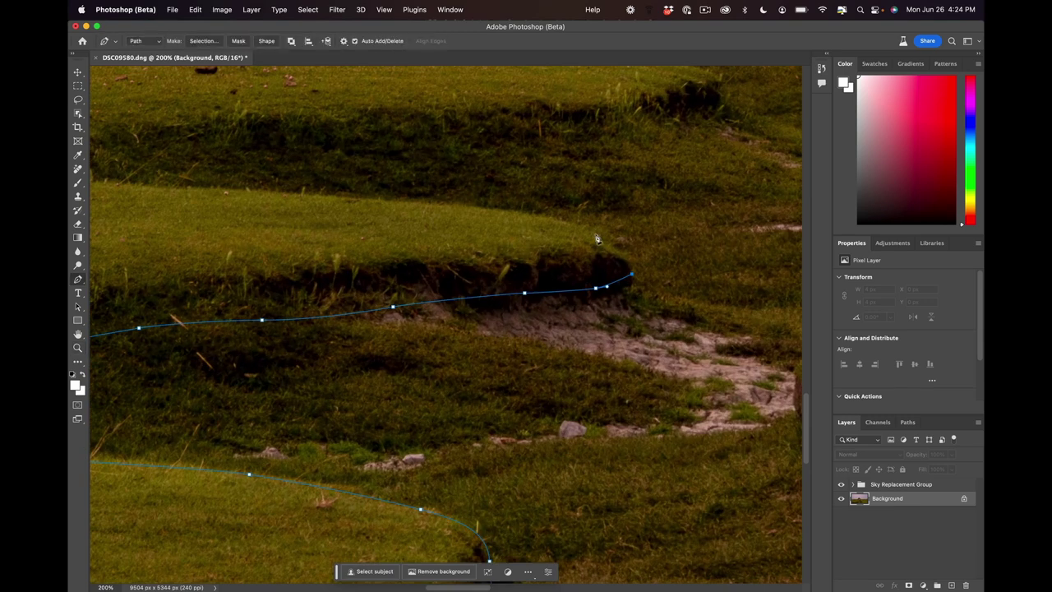
pyautogui.moveTo(627, 265)
pyautogui.mouseDown()
pyautogui.moveTo(565, 229)
pyautogui.moveTo(344, 201)
pyautogui.mouseUp()
pyautogui.hscroll(-5, 341, 176)
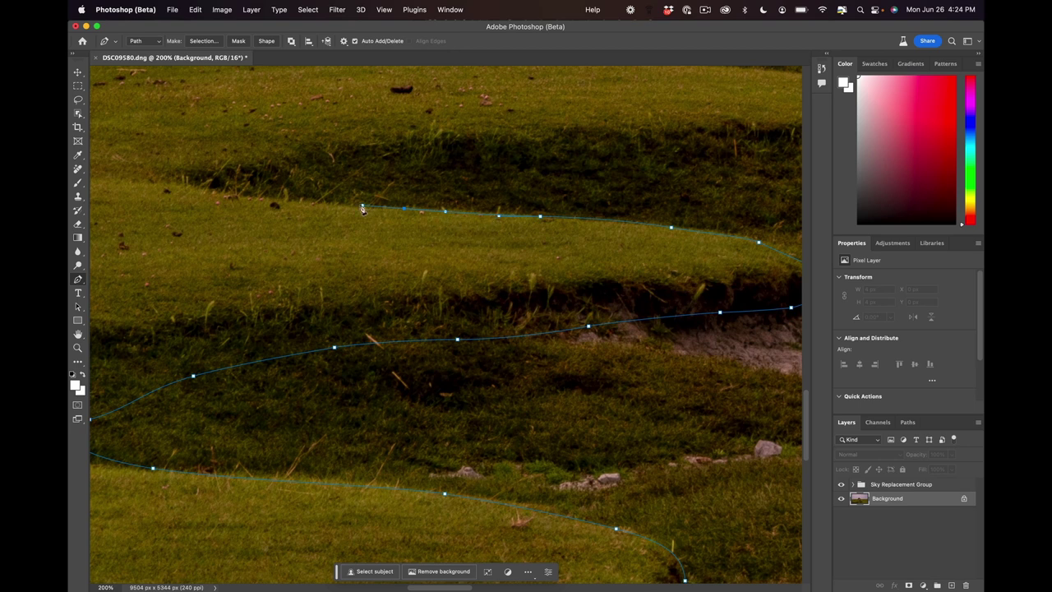
pyautogui.moveTo(348, 177); pyautogui.dragTo(517, 174)
pyautogui.moveTo(588, 174); pyautogui.dragTo(619, 175)
pyautogui.hscroll(10, 679, 178)
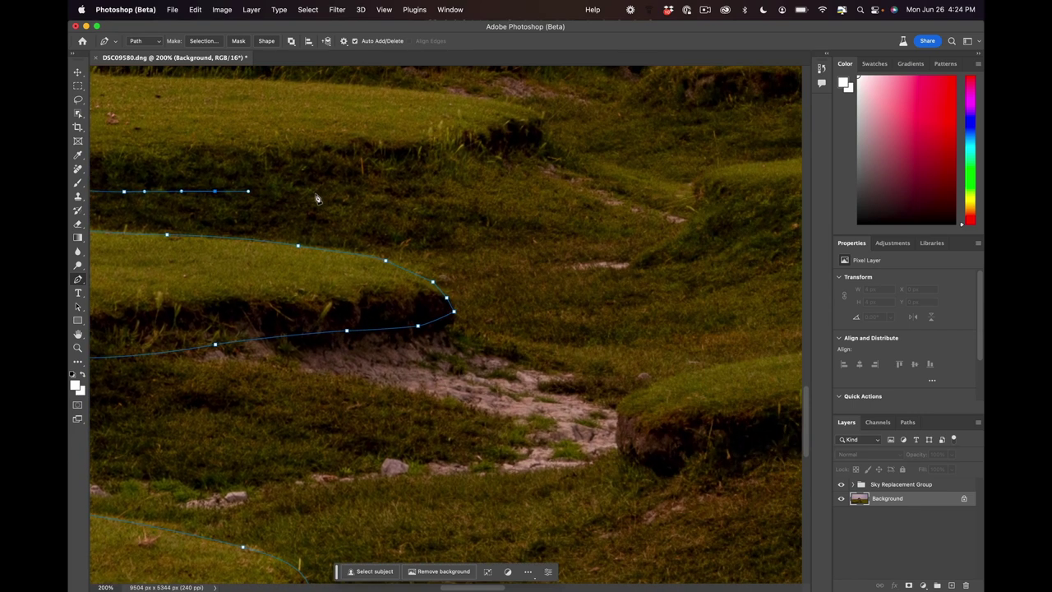
# Continue the outline along the grass ledge, undoing a misplaced point and curving left.
pyautogui.click(447, 172)
pyautogui.click(540, 146)
pyautogui.click(541, 117)
pyautogui.click(433, 93)
pyautogui.scroll(5, 444, 106)
pyautogui.hscroll(-5, 444, 107)
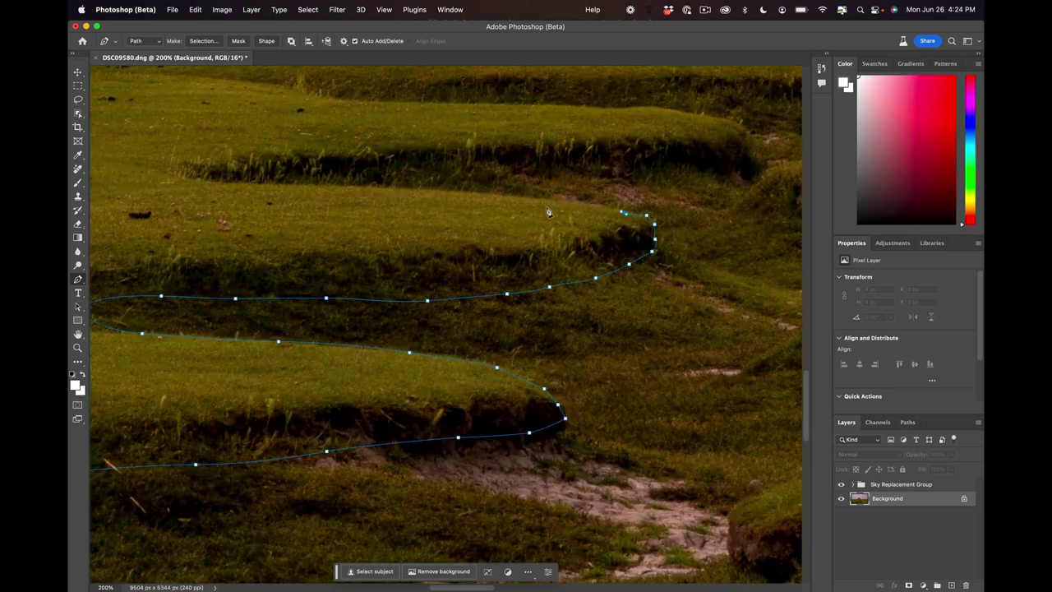
pyautogui.click(468, 191)
pyautogui.click(372, 186)
pyautogui.moveTo(369, 187); pyautogui.dragTo(357, 183)
pyautogui.press('super+z')
pyautogui.moveTo(314, 183)
pyautogui.mouseDown()
pyautogui.moveTo(269, 182)
pyautogui.moveTo(302, 169)
pyautogui.mouseUp()
# Trace the upper grass edge rightward and up around the bend.
pyautogui.click(326, 168)
pyautogui.click(336, 167)
pyautogui.click(347, 168)
pyautogui.click(357, 167)
pyautogui.click(369, 168)
pyautogui.click(432, 164)
pyautogui.moveTo(481, 163); pyautogui.dragTo(491, 163)
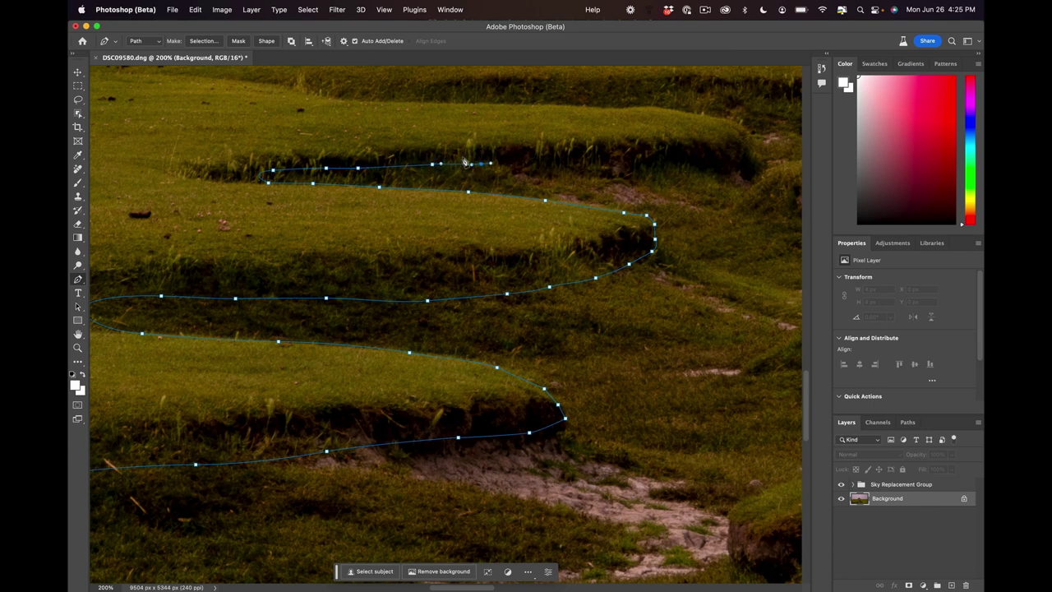
pyautogui.click(564, 161)
pyautogui.click(614, 160)
pyautogui.click(659, 159)
pyautogui.moveTo(696, 159); pyautogui.dragTo(704, 159)
pyautogui.click(734, 154)
pyautogui.click(750, 141)
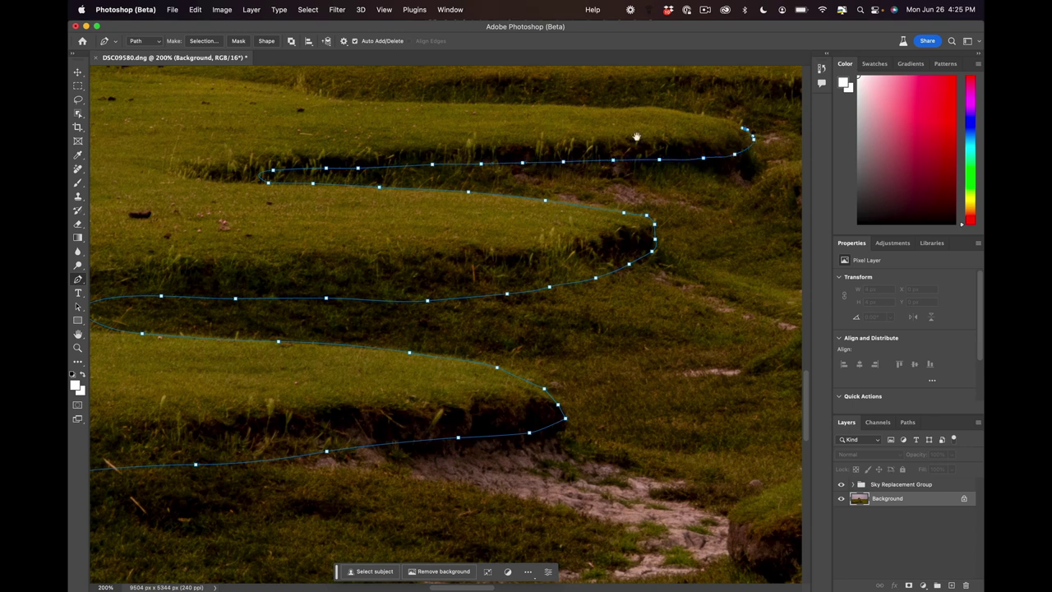
# Trace the next stretch of ledge around its end and onto the following ledge.
pyautogui.moveTo(633, 136); pyautogui.dragTo(462, 196)
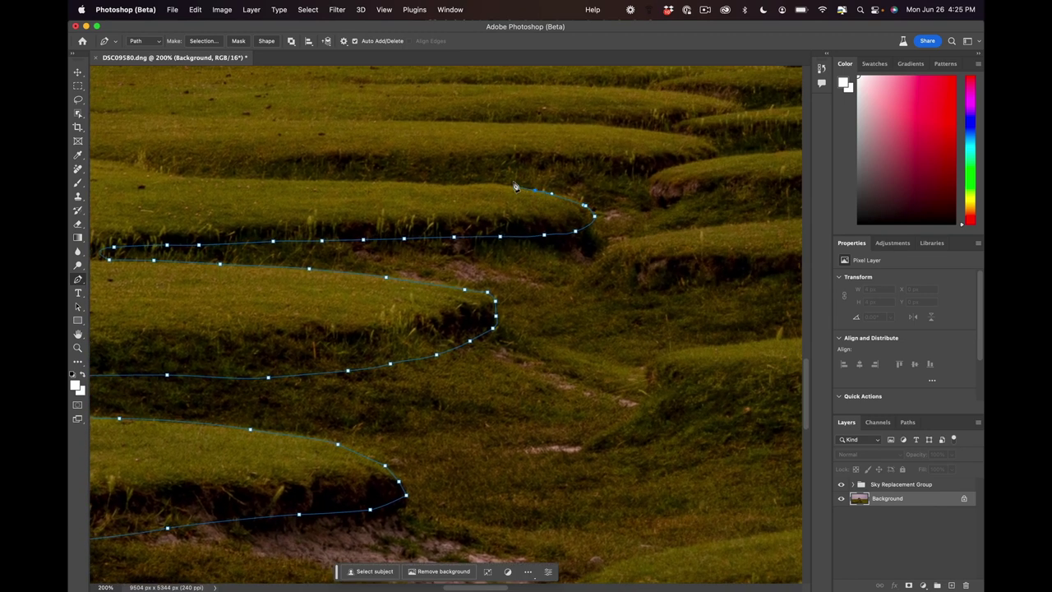
pyautogui.click(517, 172)
pyautogui.click(543, 170)
pyautogui.click(570, 170)
pyautogui.click(595, 171)
pyautogui.click(640, 174)
pyautogui.click(650, 190)
pyautogui.click(666, 195)
pyautogui.moveTo(720, 188); pyautogui.dragTo(564, 169)
pyautogui.click(585, 176)
# Loop the outline back along the ledge's lower edge.
pyautogui.click(604, 178)
pyautogui.click(622, 183)
pyautogui.click(634, 189)
pyautogui.click(598, 203)
pyautogui.click(547, 209)
pyautogui.click(506, 216)
pyautogui.click(471, 221)
# Outline the channel around the distant trenches.
pyautogui.click(429, 258)
pyautogui.click(657, 257)
pyautogui.moveTo(657, 261); pyautogui.dragTo(500, 232)
pyautogui.click(590, 259)
pyautogui.click(550, 280)
pyautogui.click(479, 288)
pyautogui.click(387, 299)
pyautogui.click(342, 310)
# Trace the outline back down the channel around the ledge bends.
pyautogui.click(337, 360)
pyautogui.click(510, 367)
pyautogui.moveTo(510, 367); pyautogui.dragTo(337, 208)
pyautogui.click(553, 219)
pyautogui.click(602, 237)
pyautogui.click(586, 281)
pyautogui.click(480, 308)
pyautogui.moveTo(353, 324); pyautogui.dragTo(525, 240)
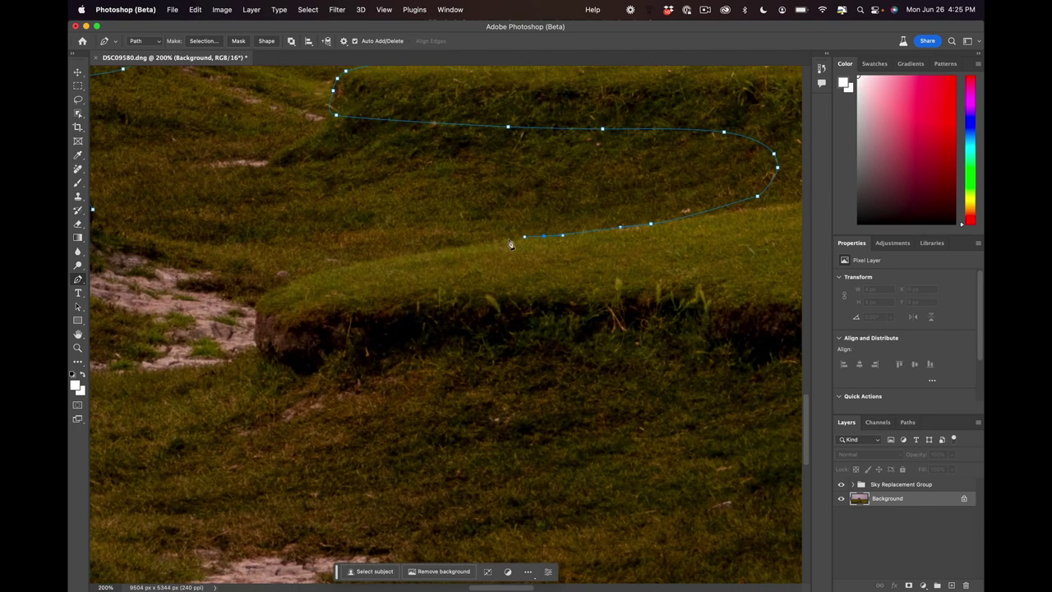
# Follow the ledge edge and face with curved path segments.
pyautogui.click(495, 246)
pyautogui.click(367, 265)
pyautogui.click(286, 286)
pyautogui.click(255, 335)
pyautogui.click(376, 342)
pyautogui.click(564, 340)
pyautogui.moveTo(638, 335); pyautogui.dragTo(442, 256)
# Zoom out to the whole channel and trace along the lower right ledge.
pyautogui.press('z')
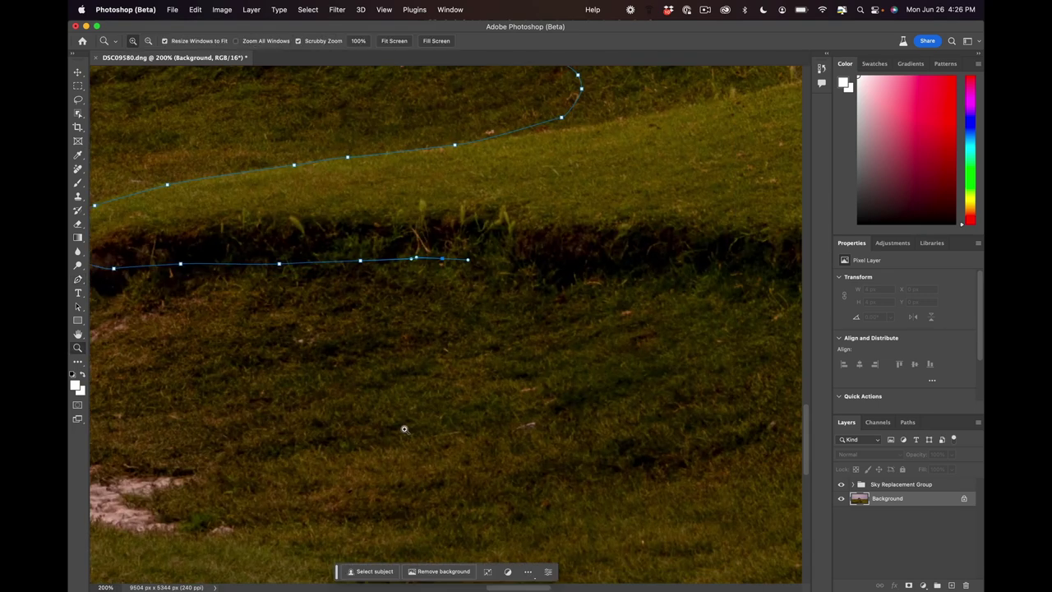
pyautogui.press('super+minus')
pyautogui.press('super+minus')
pyautogui.press('super+minus')
pyautogui.hscroll(-5, 406, 428)
pyautogui.press('p')
pyautogui.click(619, 330)
pyautogui.click(668, 359)
pyautogui.click(658, 388)
pyautogui.click(606, 407)
# Run the outline left below the image bottom and close it at the start point.
pyautogui.click(556, 415)
pyautogui.click(477, 421)
pyautogui.click(381, 429)
pyautogui.click(339, 440)
pyautogui.click(268, 460)
pyautogui.click(201, 464)
pyautogui.click(159, 461)
pyautogui.click(150, 441)
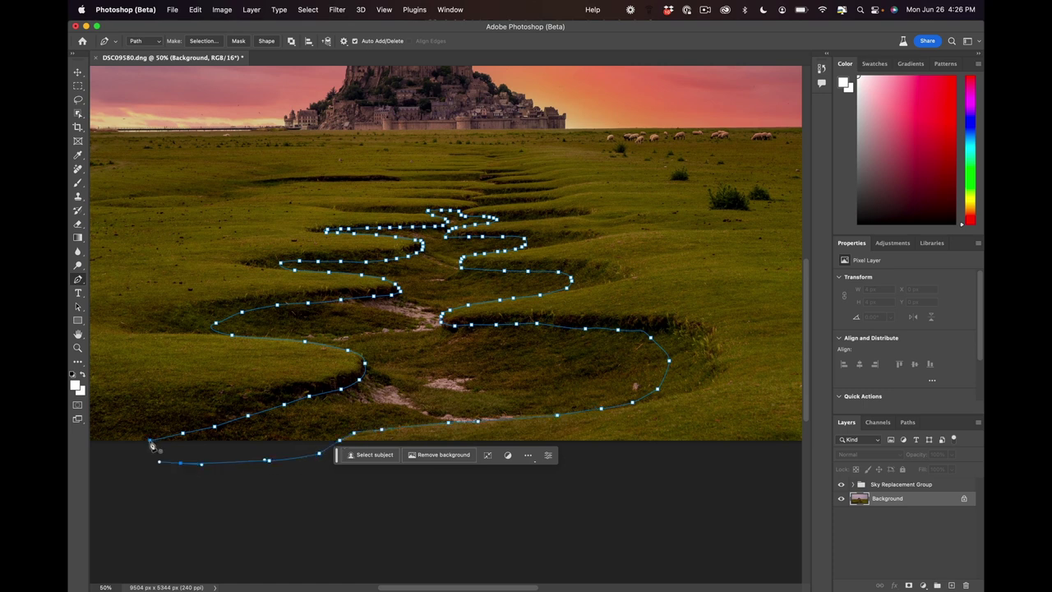
# Convert the closed channel path into a New Selection through Make Selection.
pyautogui.moveTo(151, 445)
pyautogui.mouseDown()
pyautogui.moveTo(147, 460)
pyautogui.moveTo(160, 465)
pyautogui.moveTo(151, 445)
pyautogui.mouseUp()
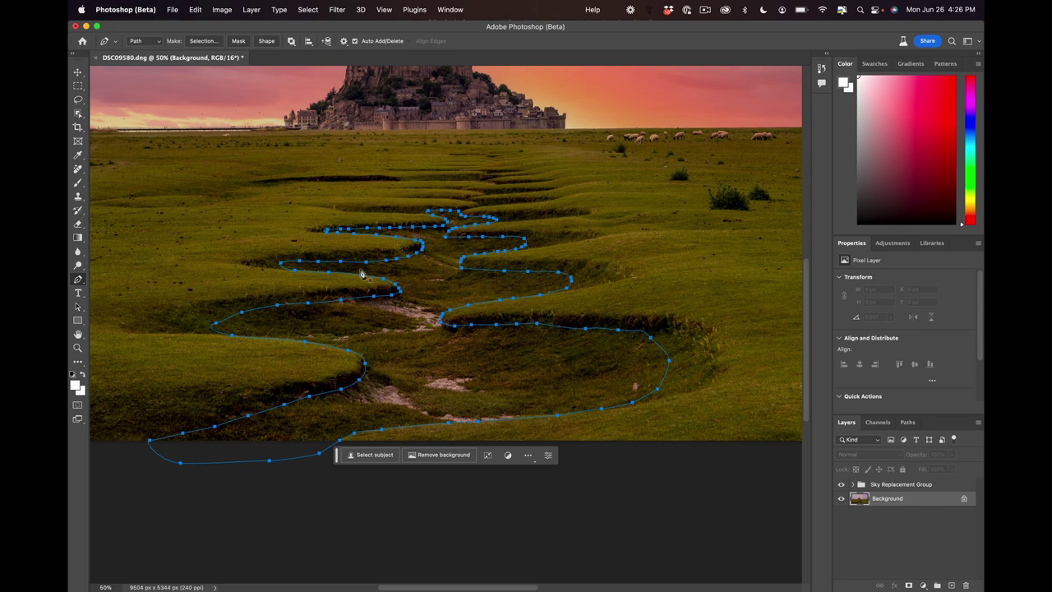
pyautogui.rightClick(366, 375)
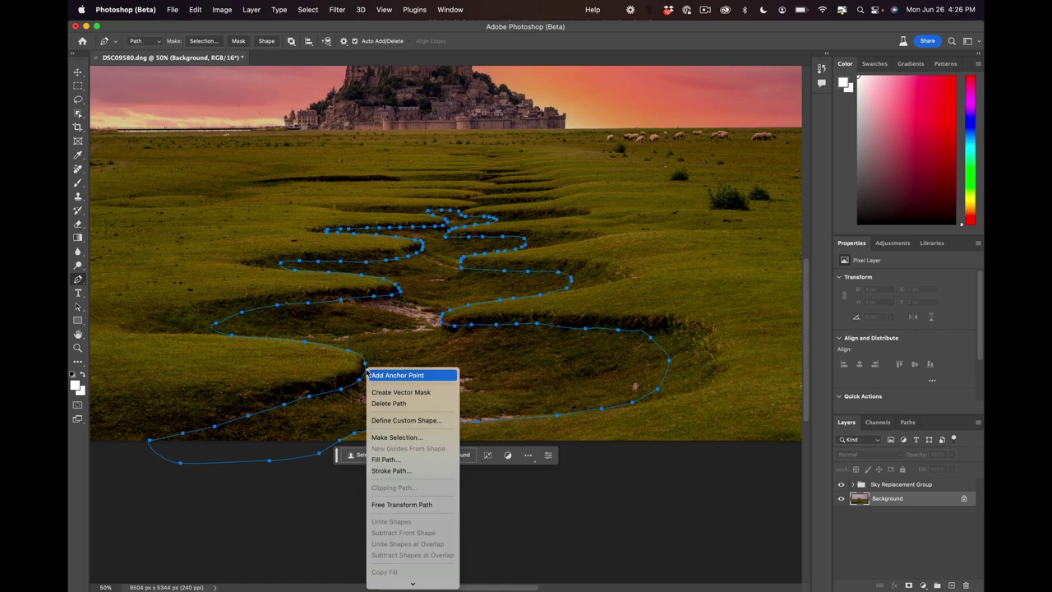
pyautogui.click(401, 438)
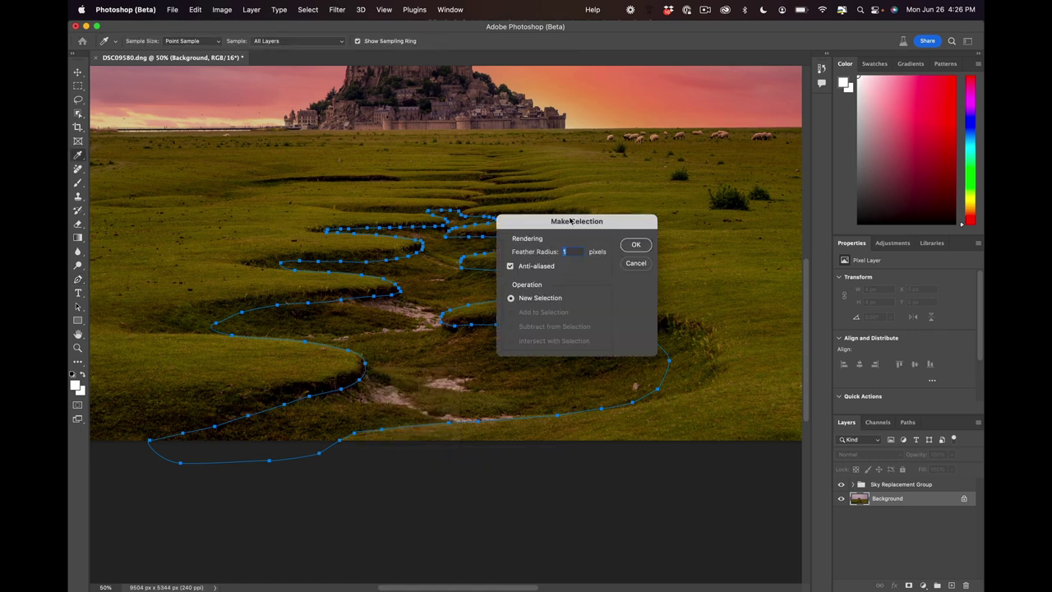
pyautogui.click(635, 245)
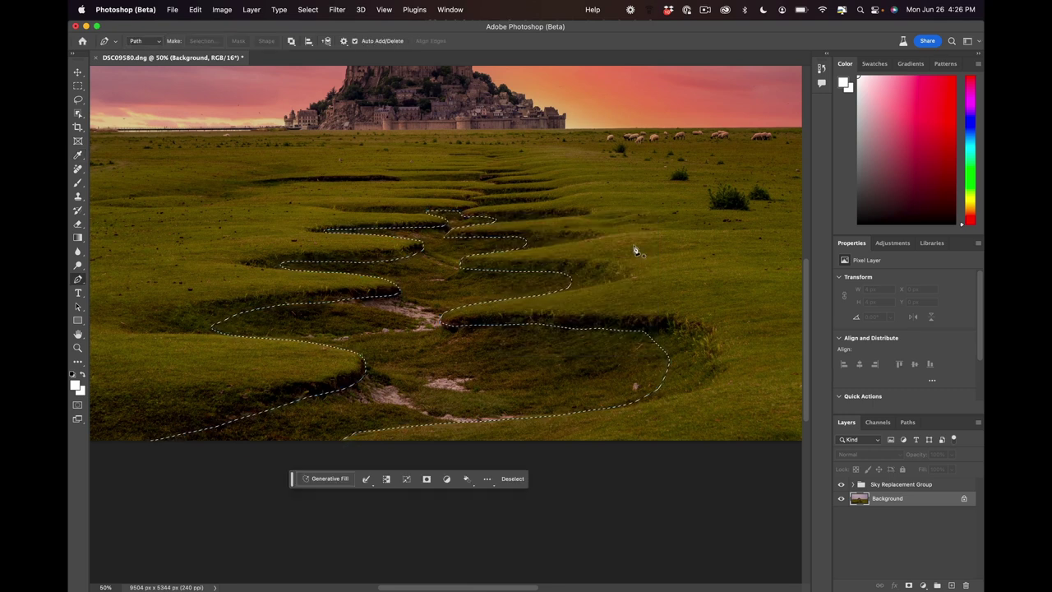
# Generative-fill the selection with the prompt 'add water' and keep variation 3 of 3.
pyautogui.click(316, 480)
pyautogui.write('add water')
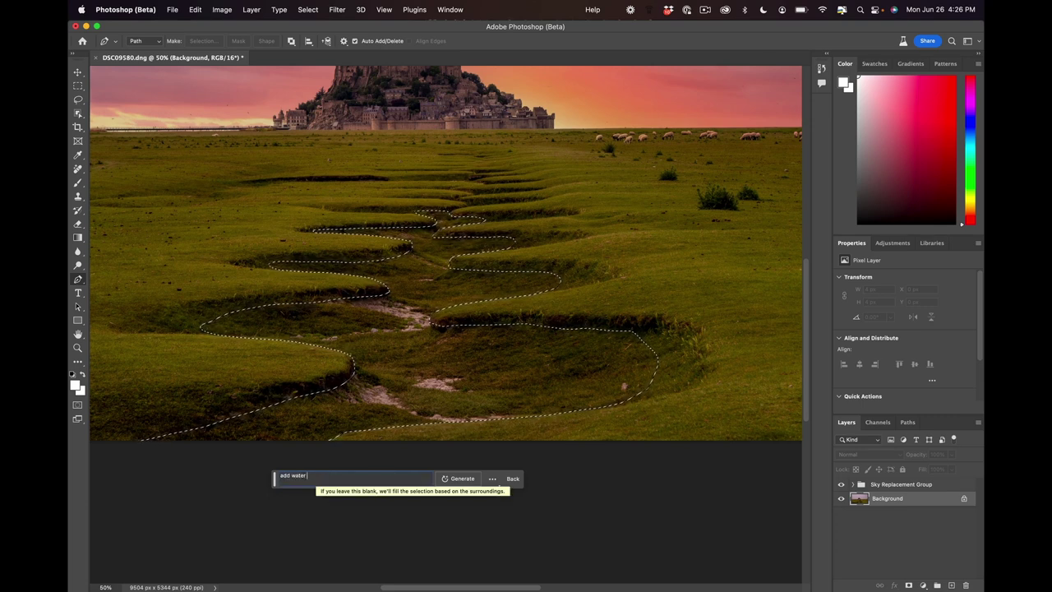
pyautogui.click(463, 479)
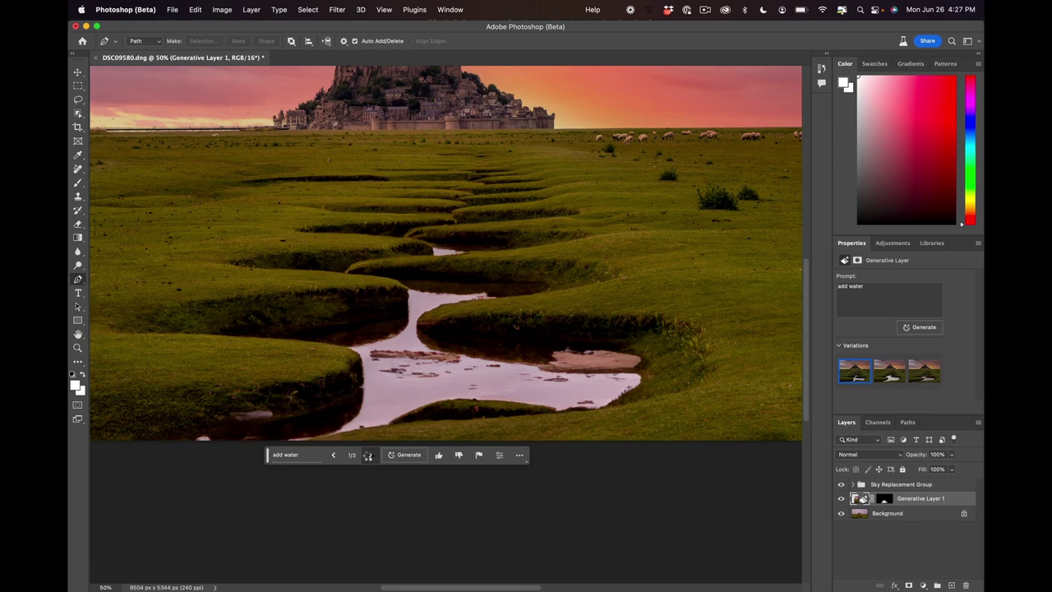
pyautogui.click(368, 455)
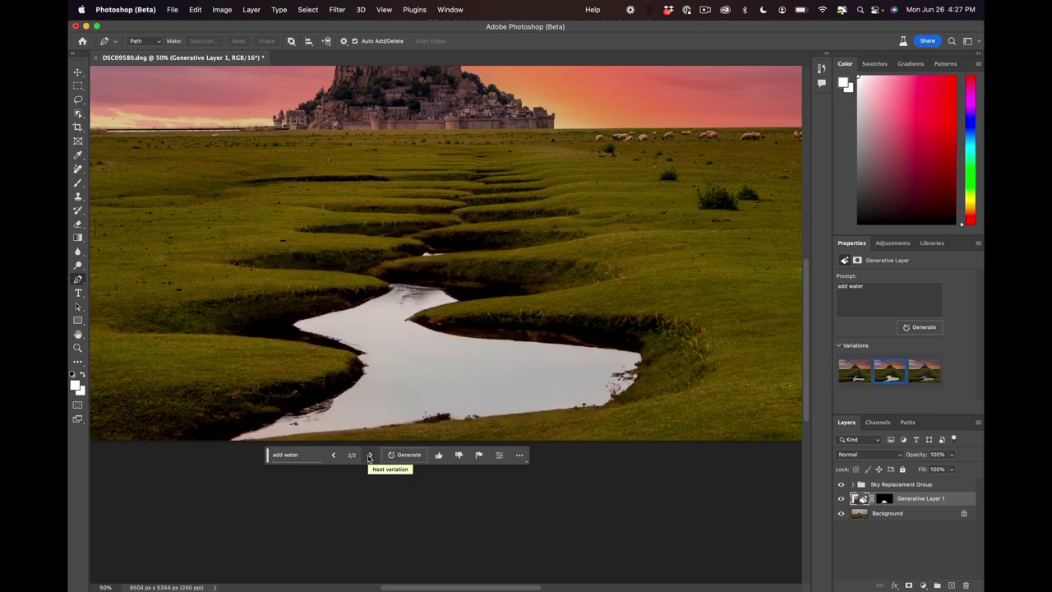
pyautogui.click(369, 456)
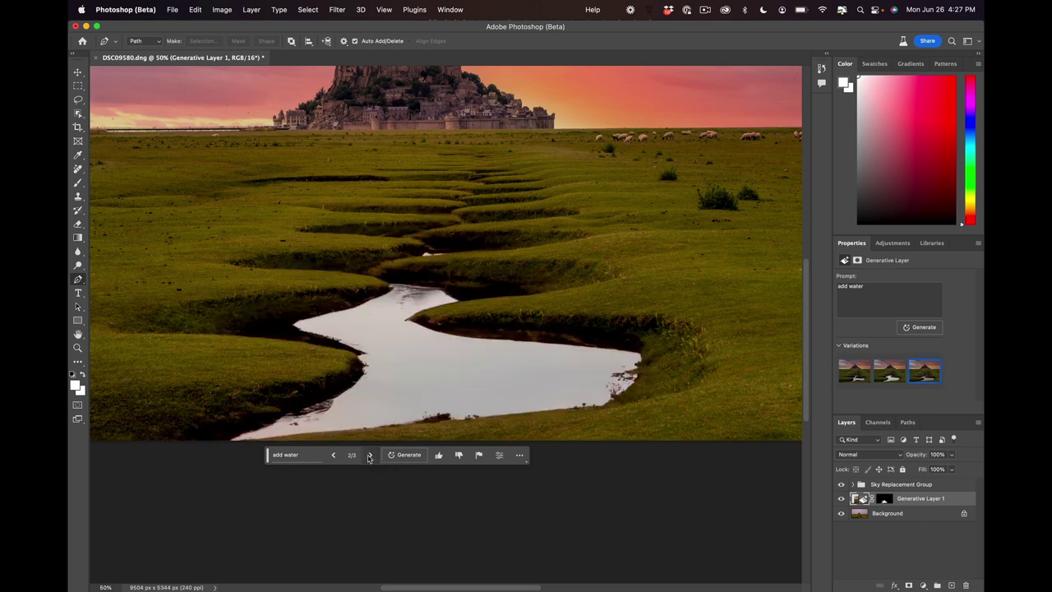
pyautogui.click(469, 297)
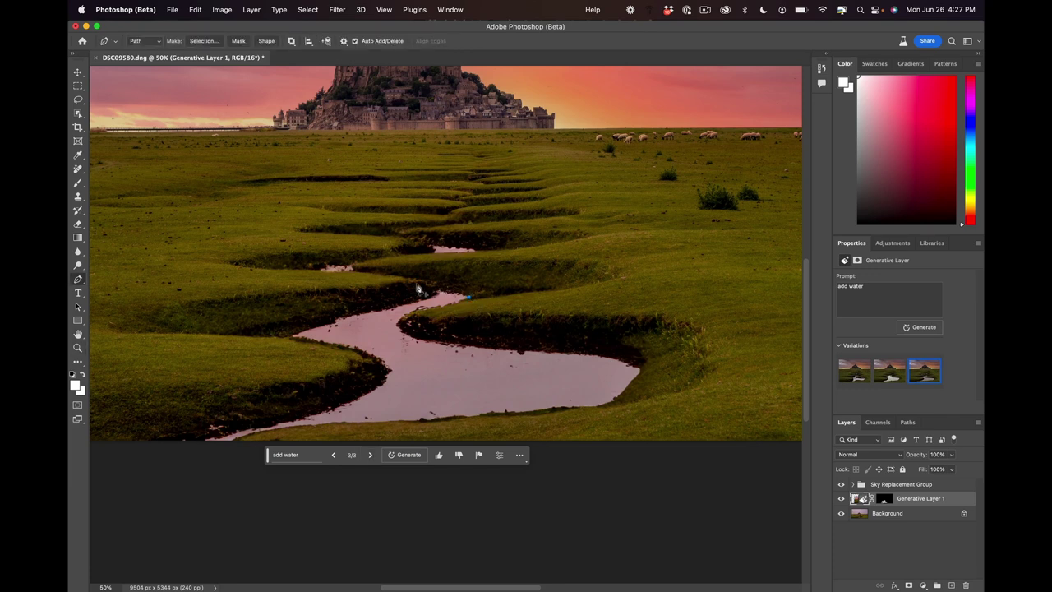
pyautogui.press('z')
pyautogui.keyDown('alt'); pyautogui.click(419, 284); pyautogui.keyUp('alt')
pyautogui.keyDown('alt'); pyautogui.click(419, 284); pyautogui.keyUp('alt')
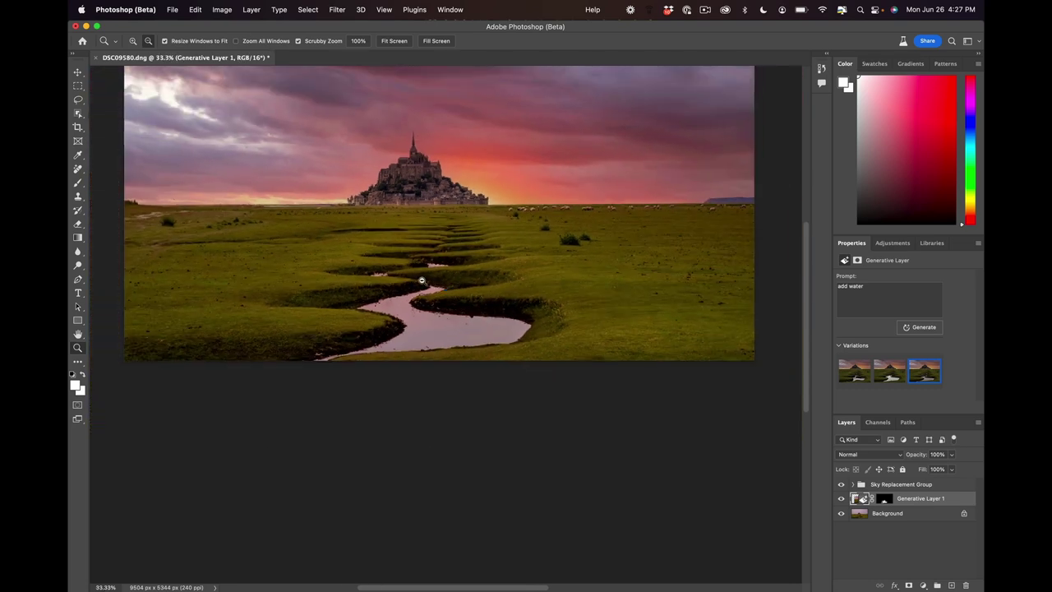
pyautogui.click(418, 283)
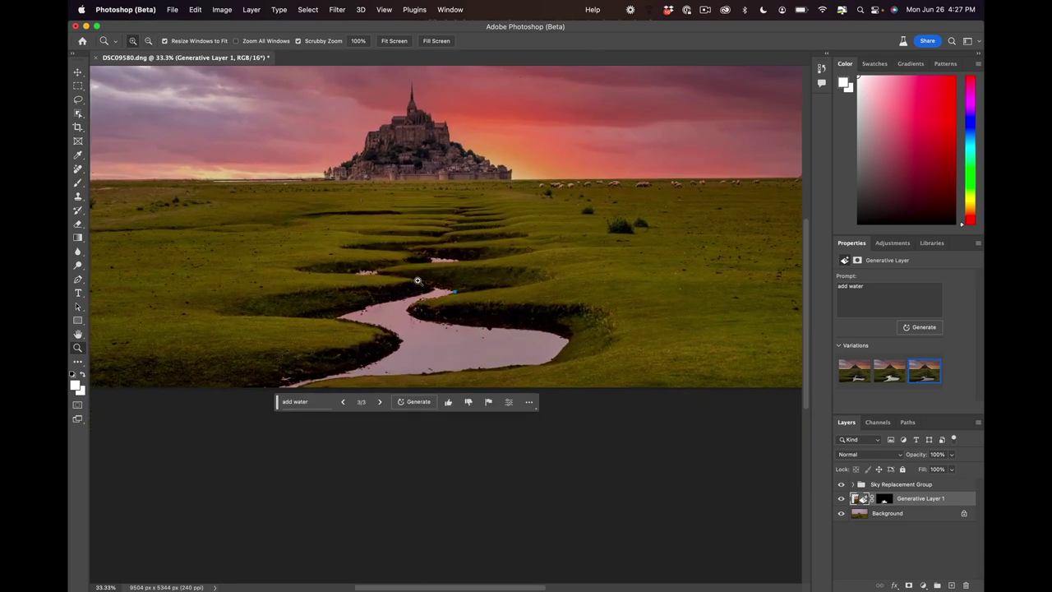
pyautogui.click(417, 280)
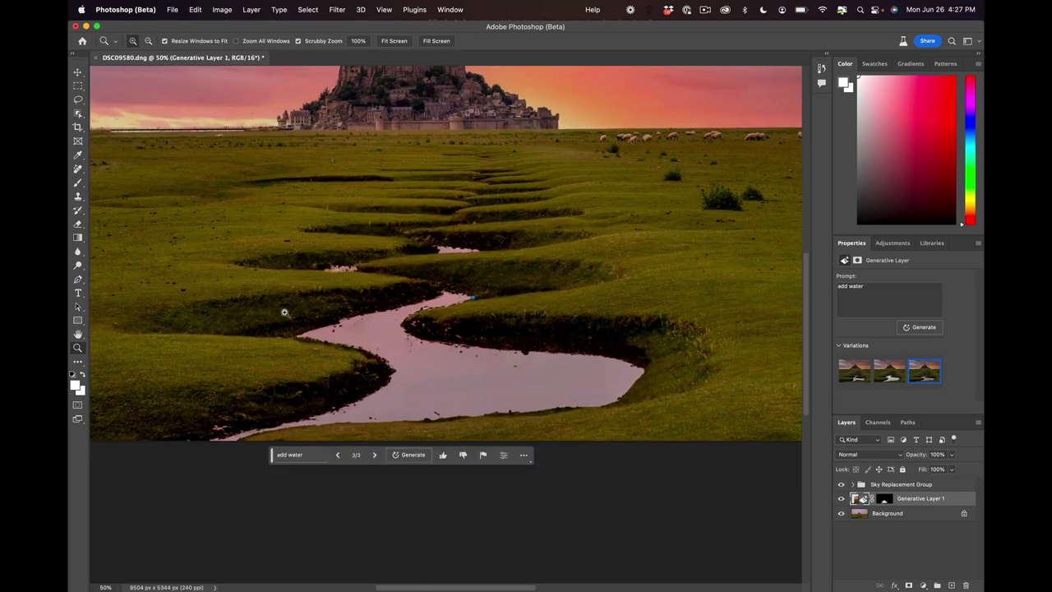
# Regenerate with 'add water with reflection of the sky' and pick variation 1 of 6.
pyautogui.click(309, 456)
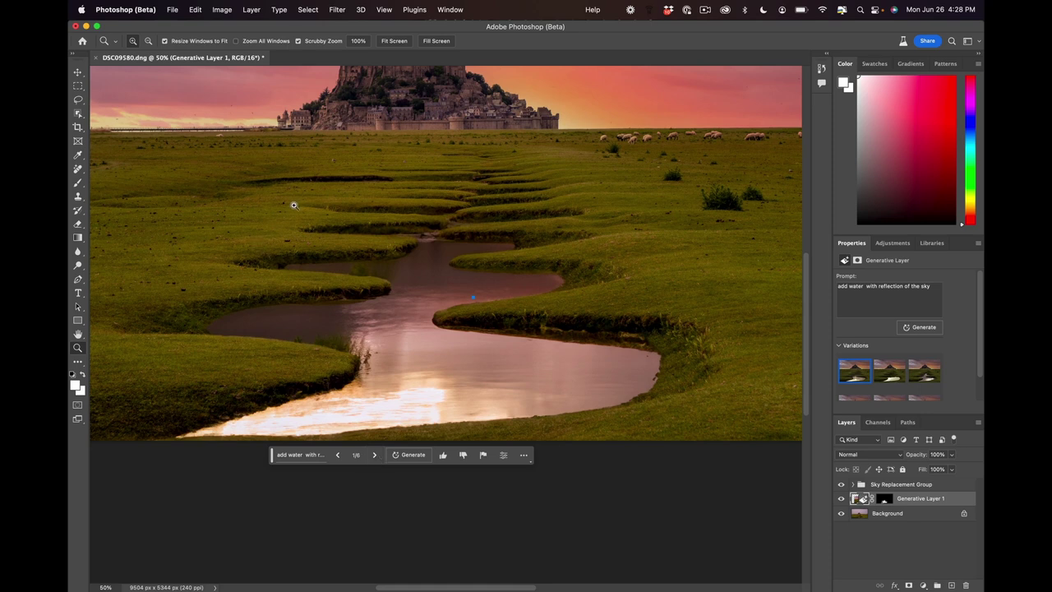
pyautogui.click(394, 40)
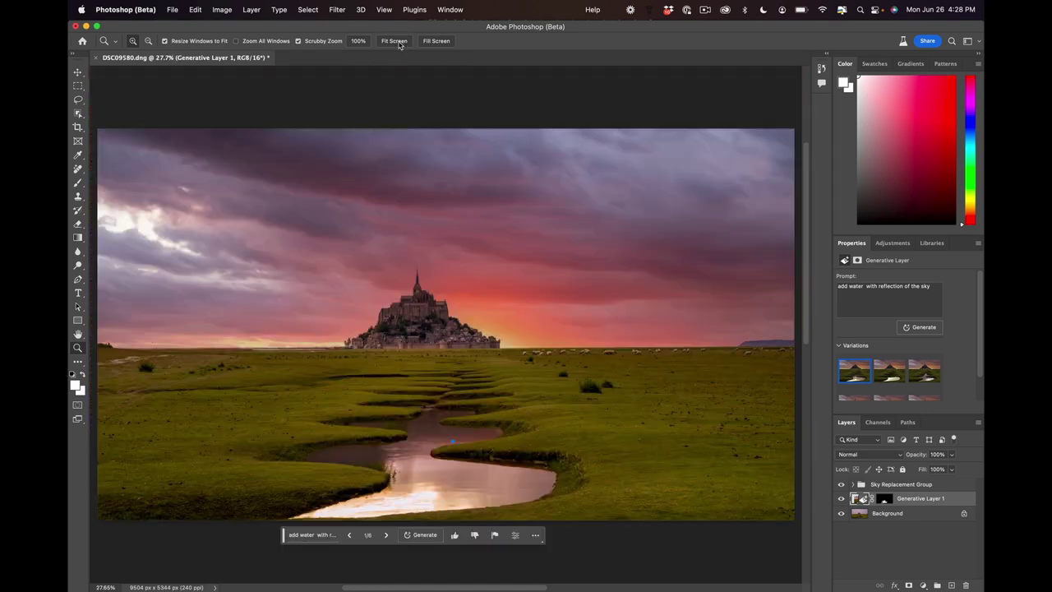
pyautogui.click(387, 537)
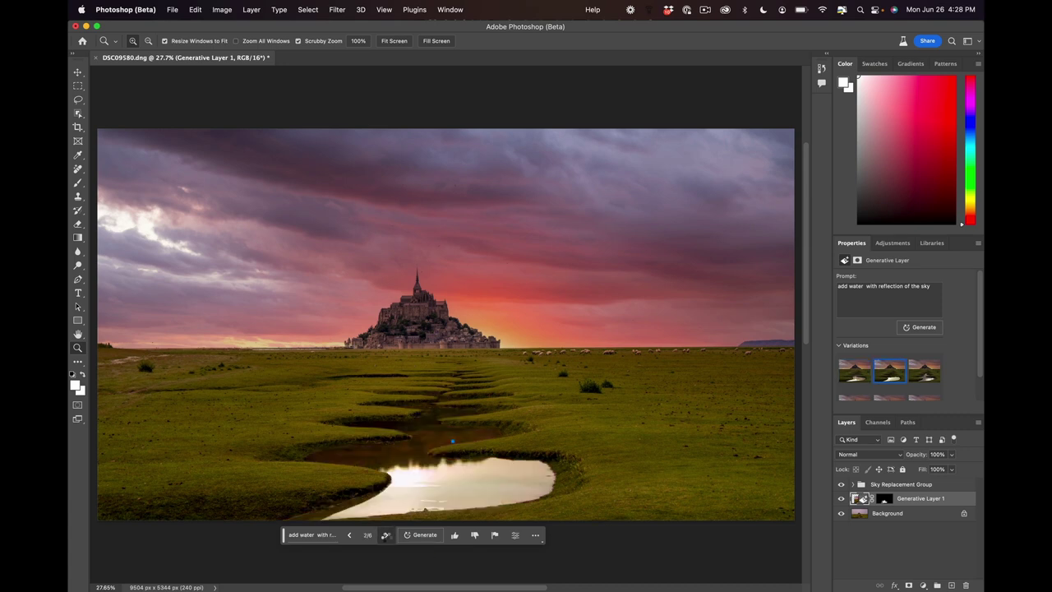
pyautogui.click(387, 536)
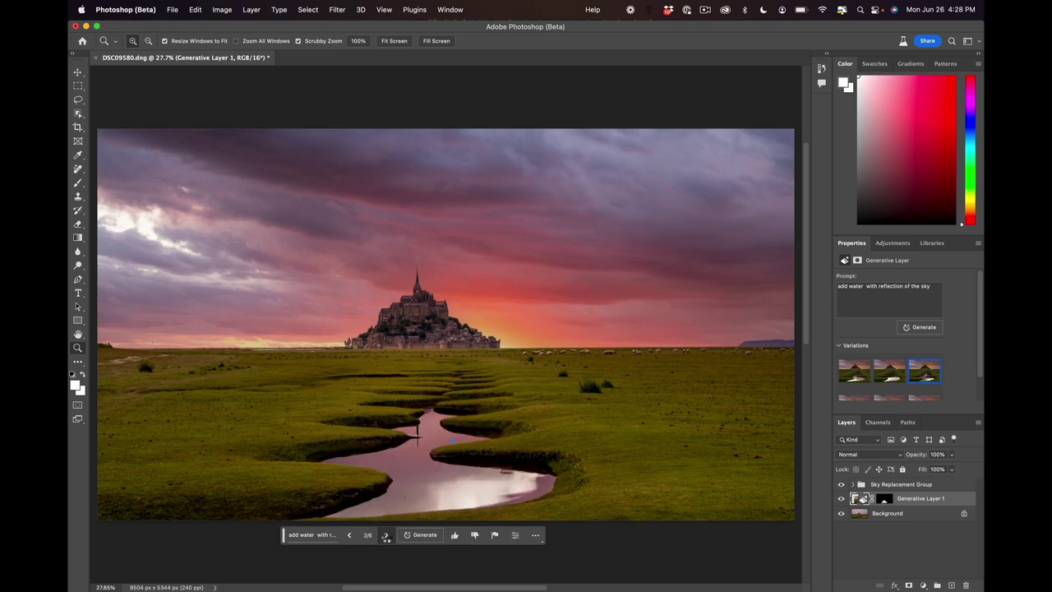
pyautogui.click(386, 536)
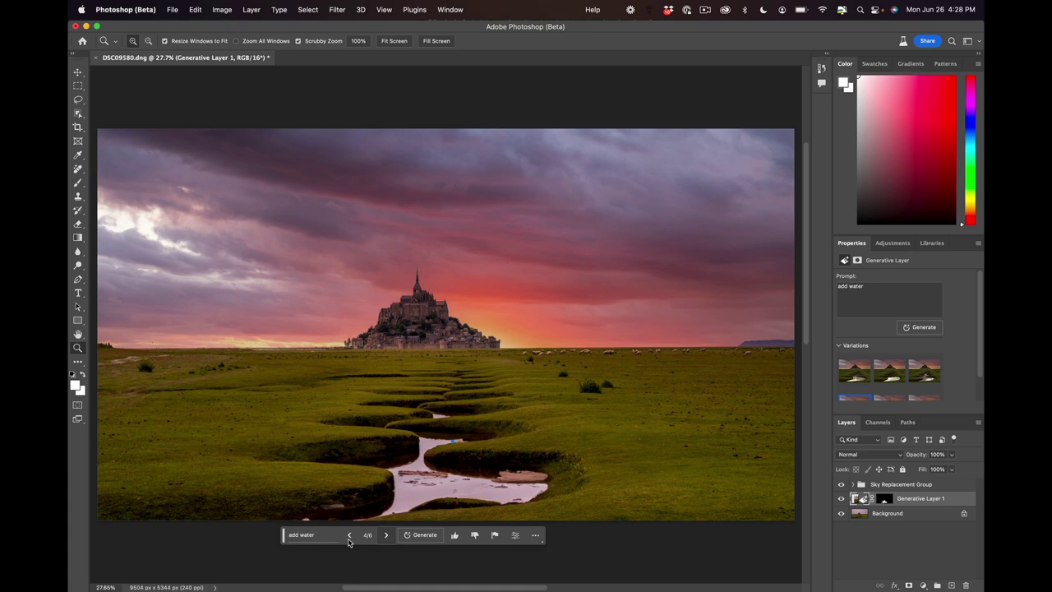
pyautogui.click(348, 535)
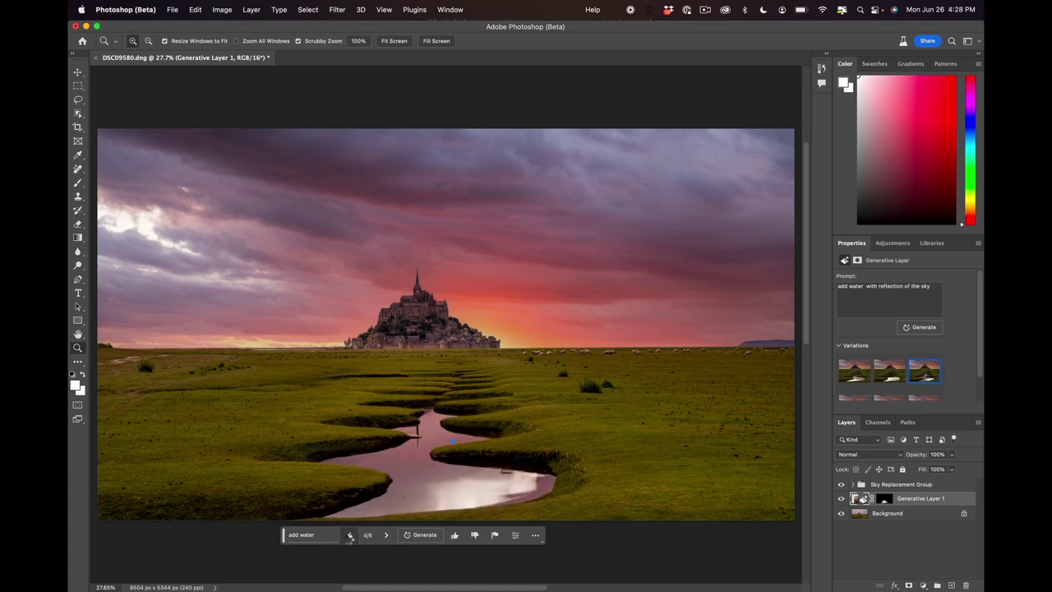
pyautogui.click(348, 535)
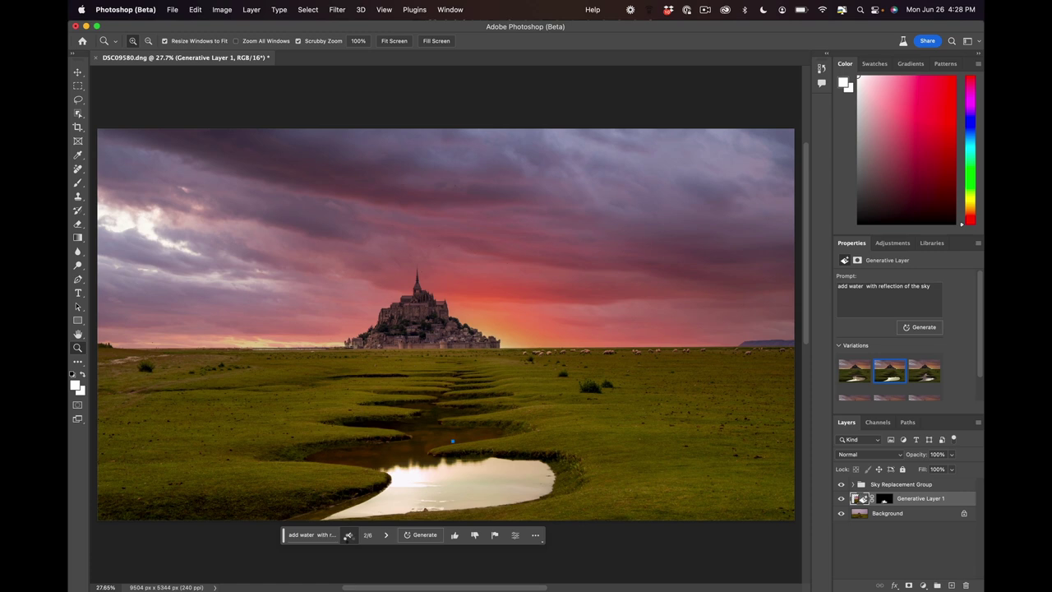
pyautogui.click(348, 535)
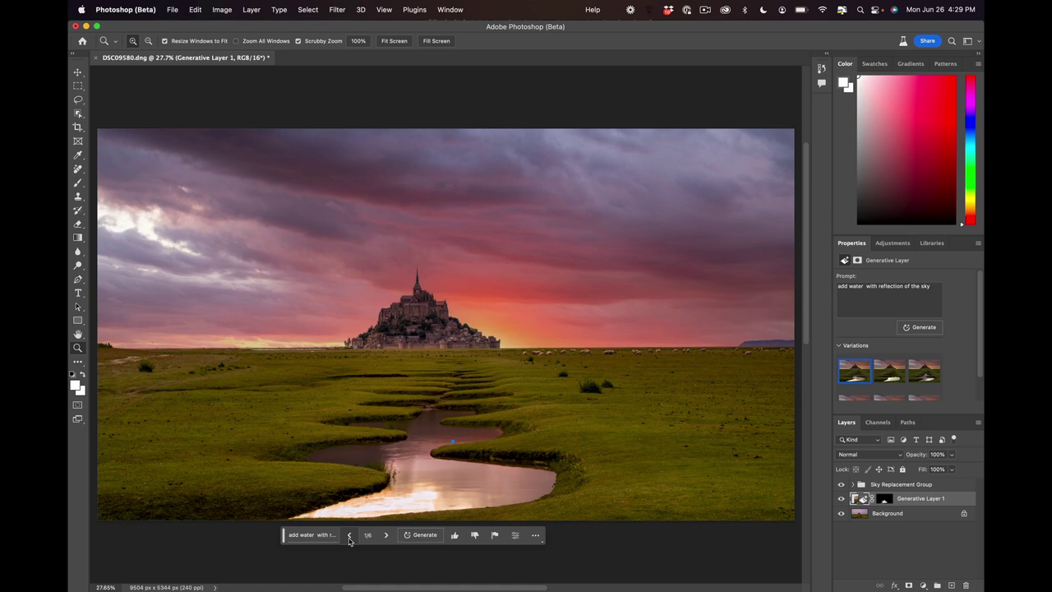
pyautogui.keyDown('alt'); pyautogui.click(474, 425); pyautogui.keyUp('alt')
# Toggle Background, Generative Layer 1 and Sky Replacement Group off and back on to compare.
pyautogui.keyDown('alt'); pyautogui.click(510, 401); pyautogui.keyUp('alt')
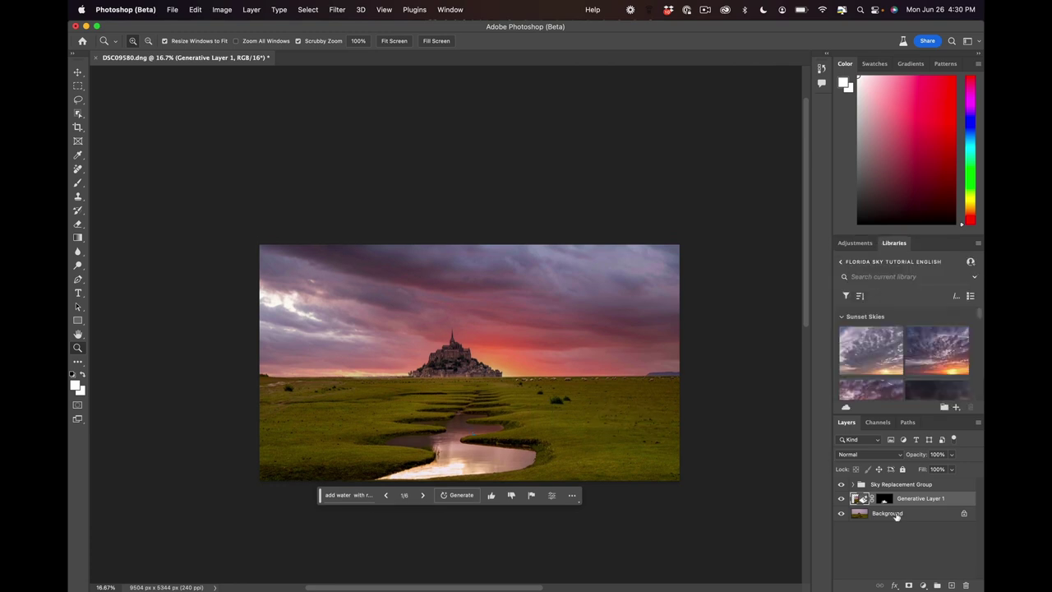
pyautogui.click(842, 516)
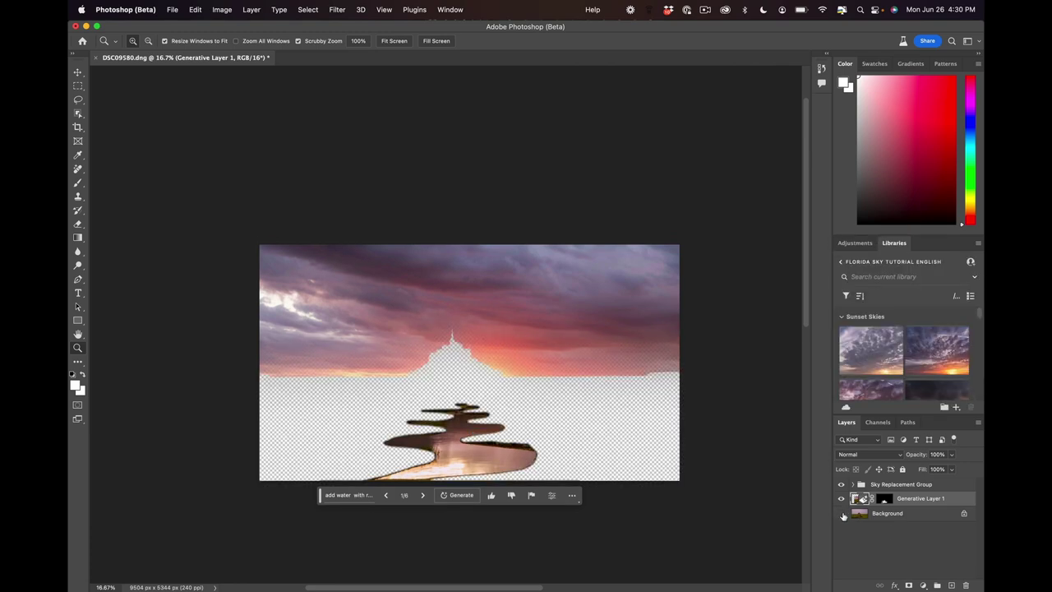
pyautogui.click(842, 515)
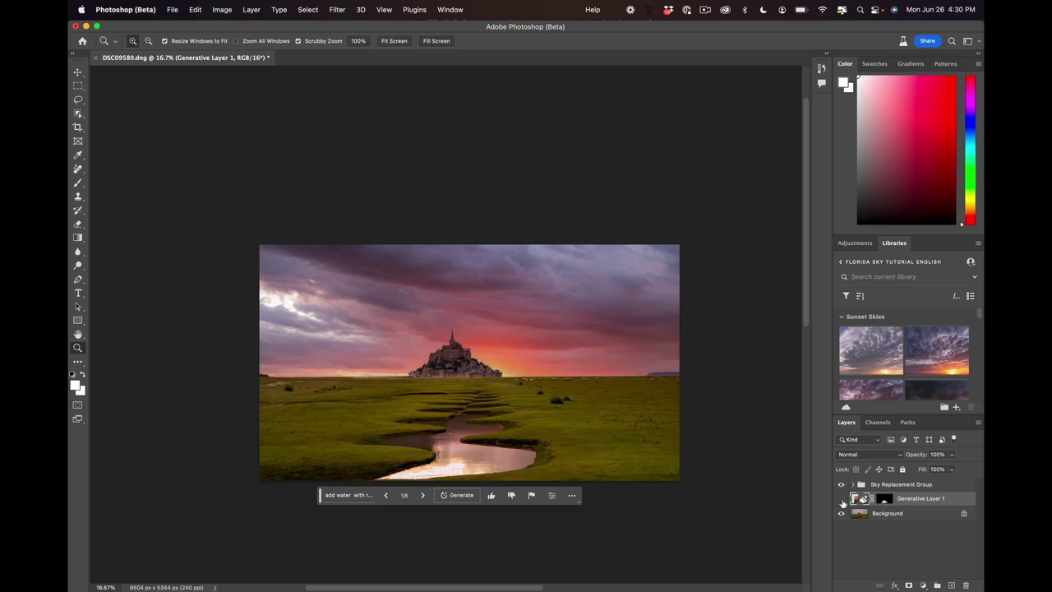
pyautogui.click(842, 500)
pyautogui.click(842, 499)
pyautogui.click(841, 485)
pyautogui.click(841, 485)
# Add a Curves layer, pull the RGB curve down to darken, and raise Red.
pyautogui.click(923, 585)
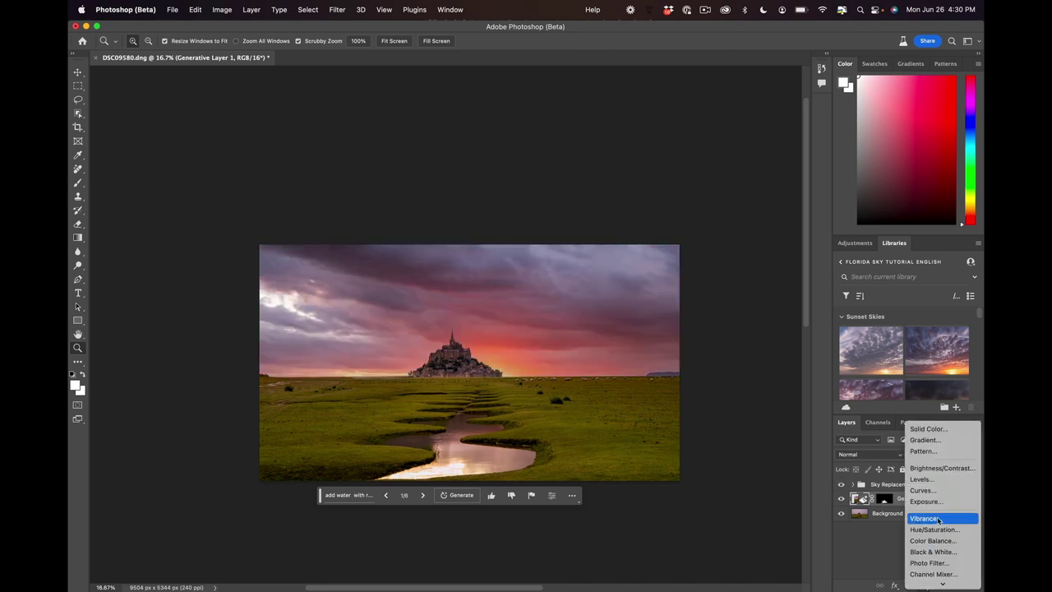
pyautogui.click(942, 491)
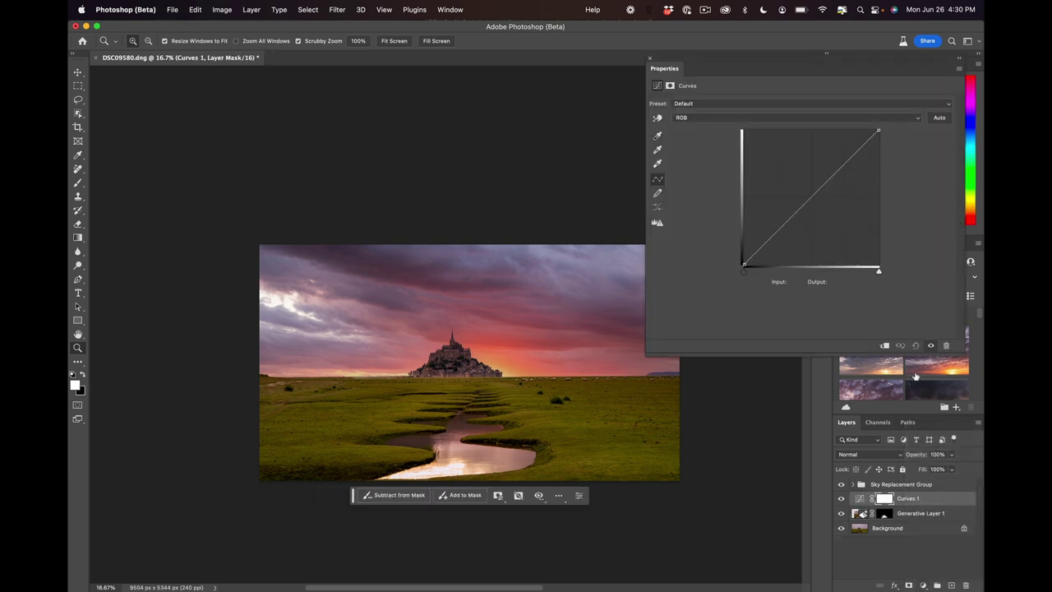
pyautogui.moveTo(808, 198)
pyautogui.mouseDown()
pyautogui.moveTo(819, 212)
pyautogui.moveTo(822, 195)
pyautogui.mouseUp()
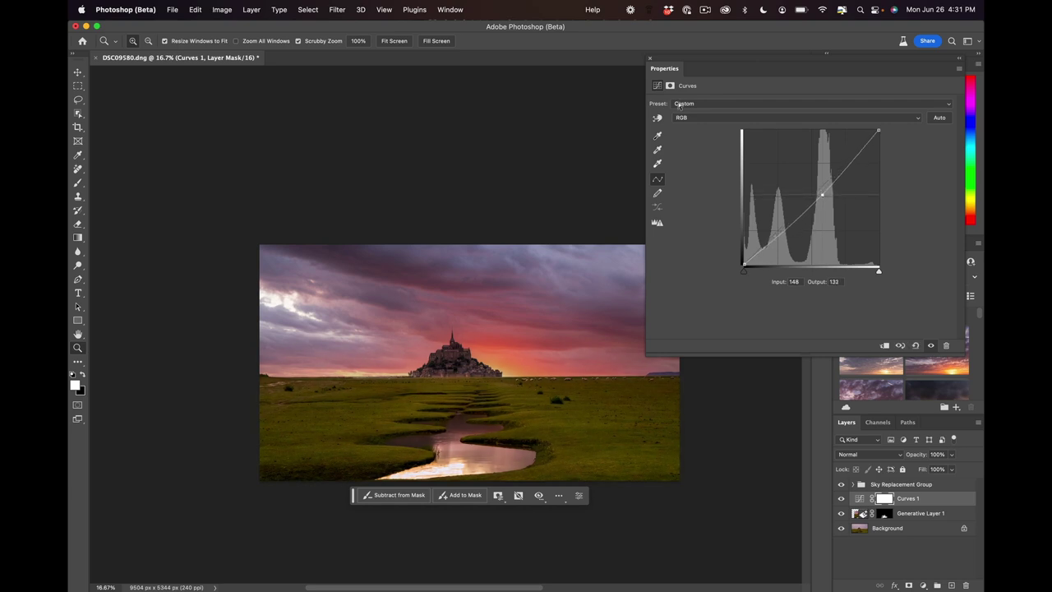
pyautogui.click(731, 119)
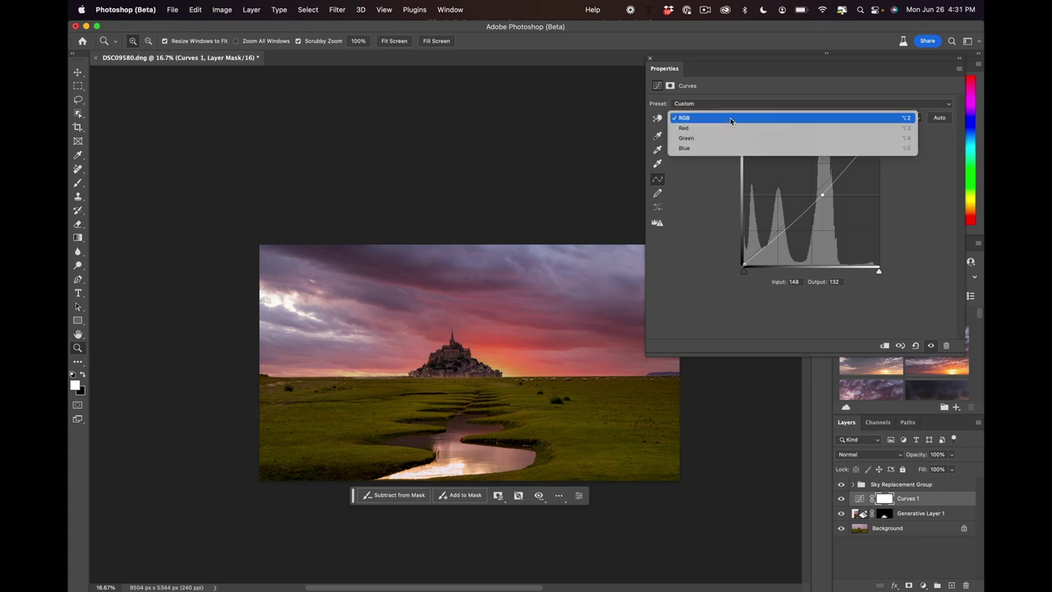
pyautogui.click(722, 129)
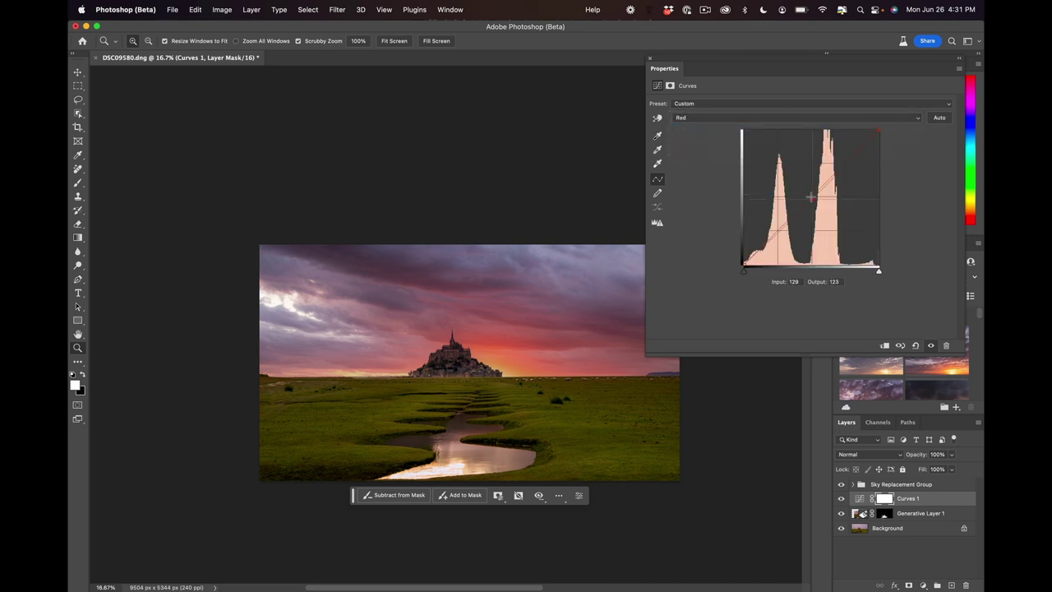
pyautogui.moveTo(811, 196)
pyautogui.mouseDown()
pyautogui.moveTo(803, 187)
pyautogui.moveTo(814, 212)
pyautogui.moveTo(788, 161)
pyautogui.moveTo(820, 221)
pyautogui.moveTo(808, 188)
pyautogui.mouseUp()
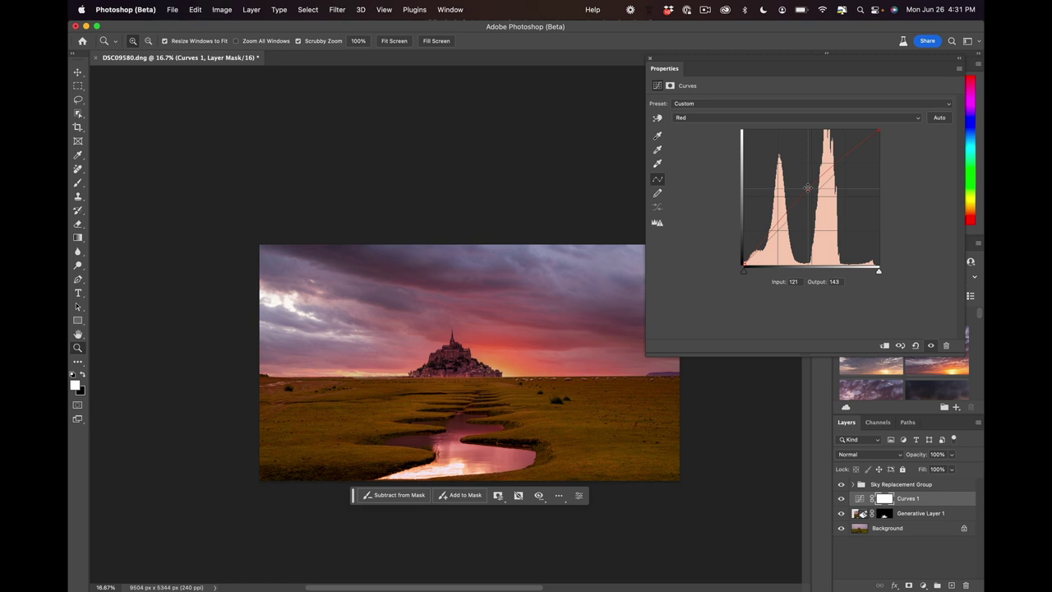
# Lift the Green curve slightly, lower Blue, then compare Curves 1 on and off.
pyautogui.click(780, 119)
pyautogui.click(776, 129)
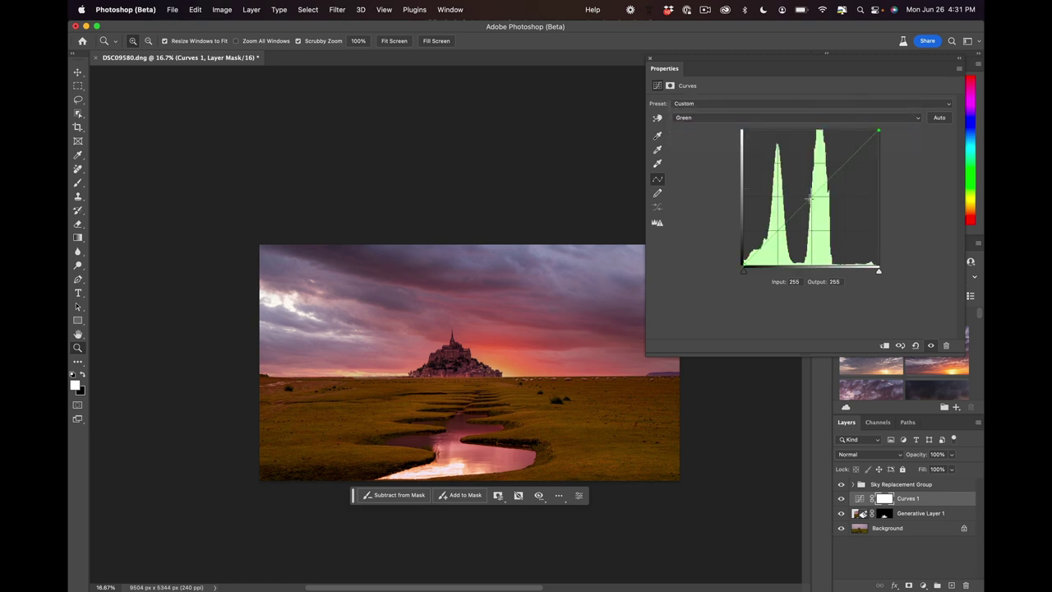
pyautogui.moveTo(810, 197)
pyautogui.mouseDown()
pyautogui.moveTo(802, 183)
pyautogui.moveTo(811, 195)
pyautogui.mouseUp()
pyautogui.click(723, 120)
pyautogui.click(713, 127)
pyautogui.moveTo(810, 198)
pyautogui.mouseDown()
pyautogui.moveTo(812, 208)
pyautogui.moveTo(806, 197)
pyautogui.mouseUp()
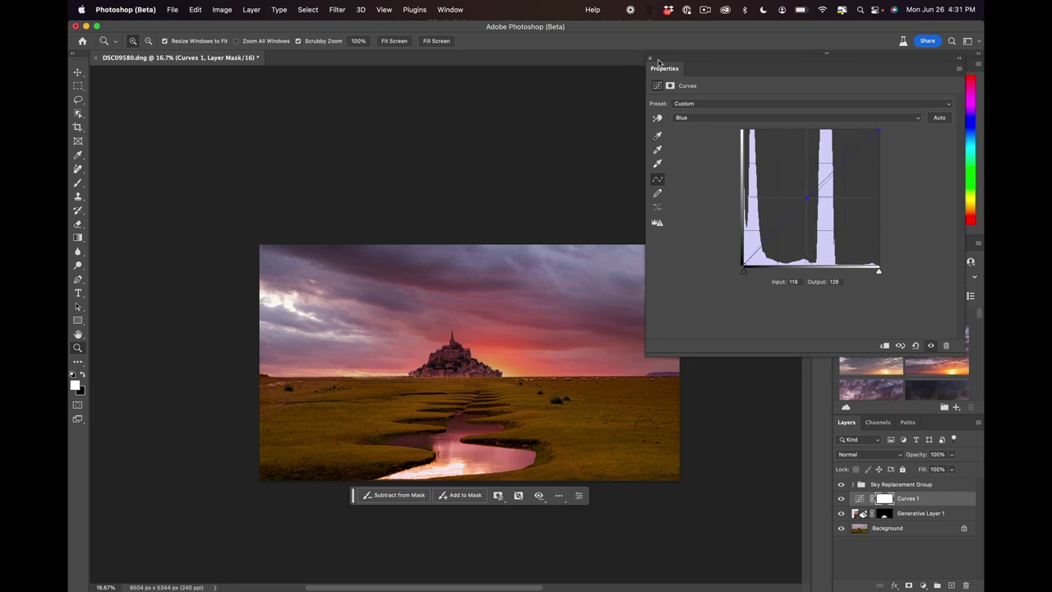
pyautogui.click(650, 58)
pyautogui.click(841, 499)
pyautogui.click(841, 499)
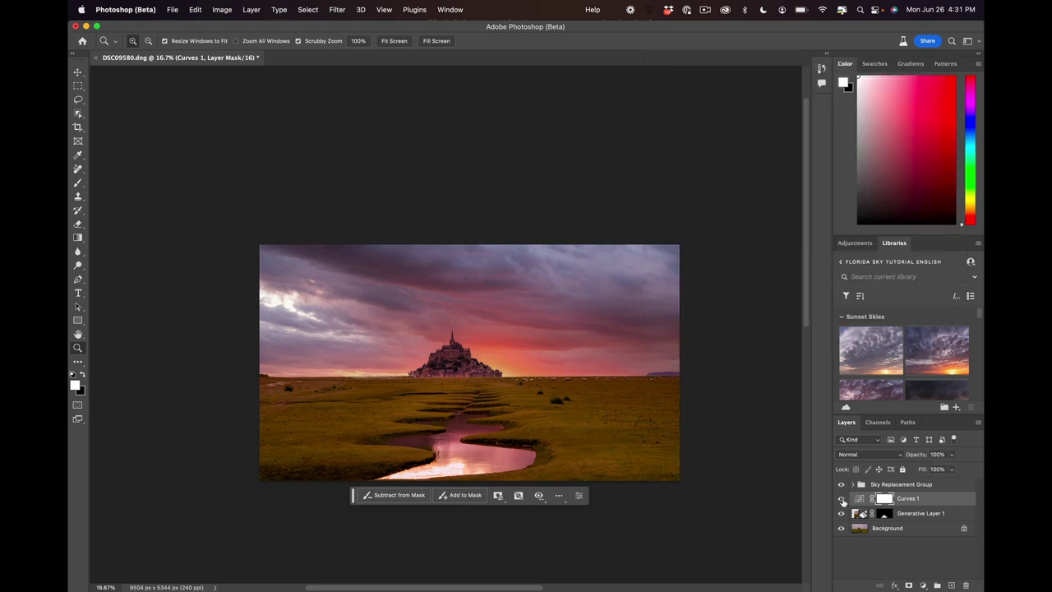
# Close all documents saving the composite, then switch back to Lightroom Classic.
pyautogui.click(412, 378)
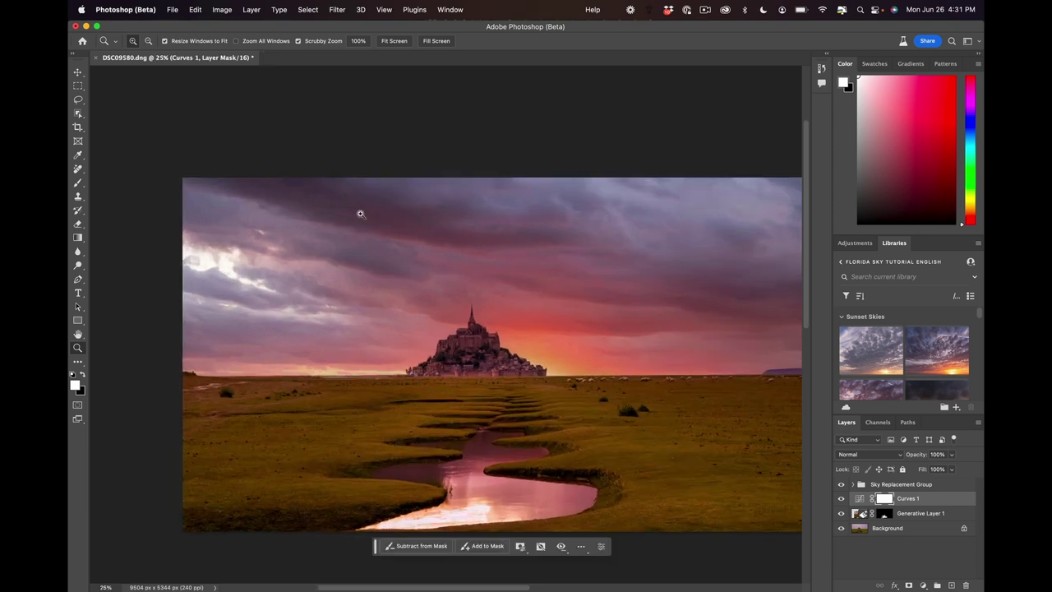
pyautogui.click(172, 9)
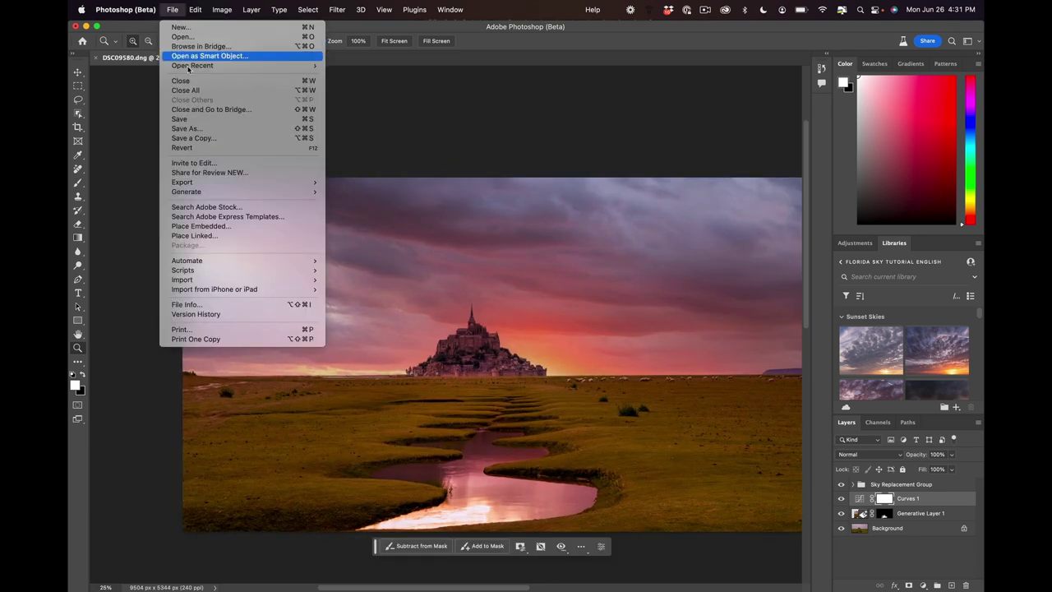
pyautogui.click(198, 91)
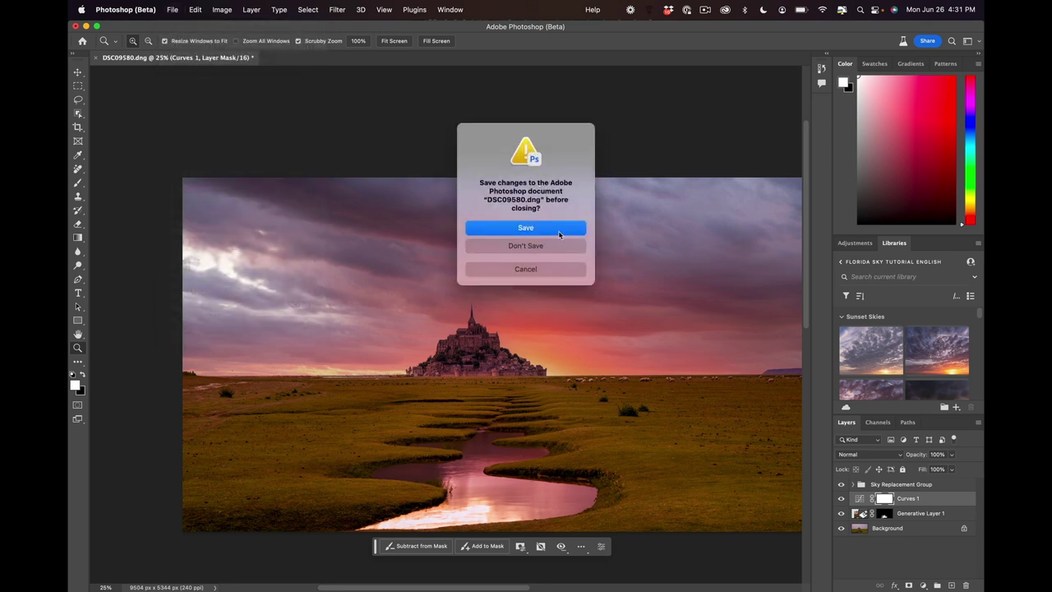
pyautogui.click(559, 228)
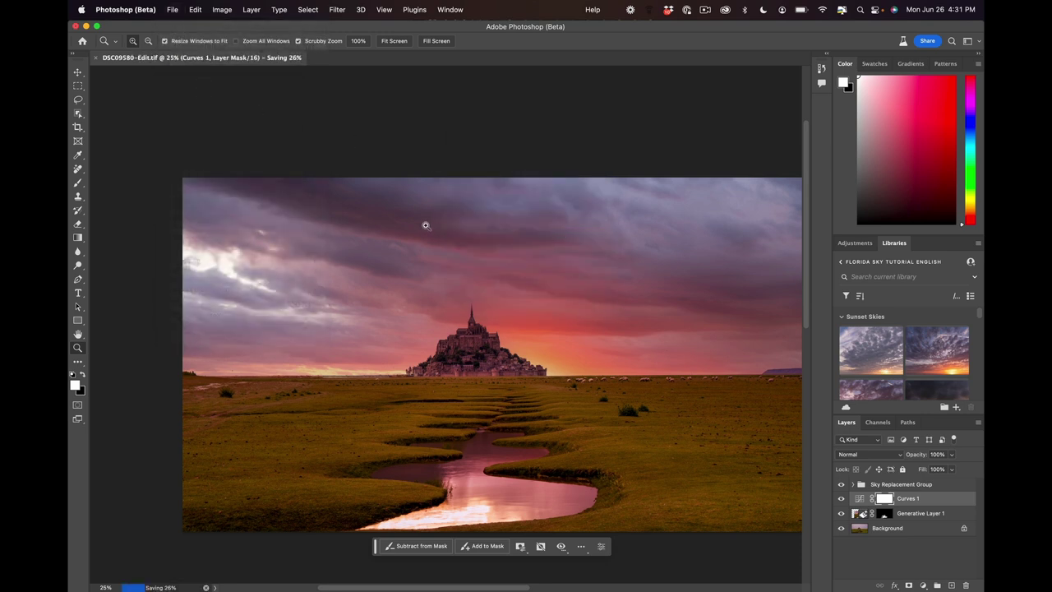
pyautogui.press('super+Tab')
pyautogui.click(531, 299)
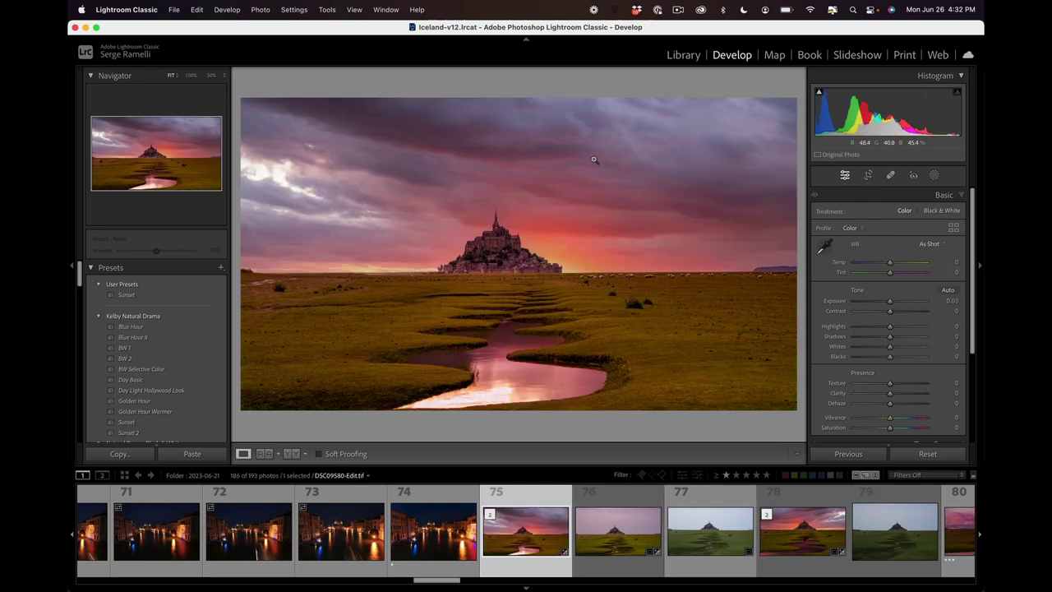
# Set Shadows +37, Highlights -35, Blacks -42 and Whites +26 in the Basic panel.
pyautogui.moveTo(893, 342); pyautogui.dragTo(902, 340)
pyautogui.click(878, 327)
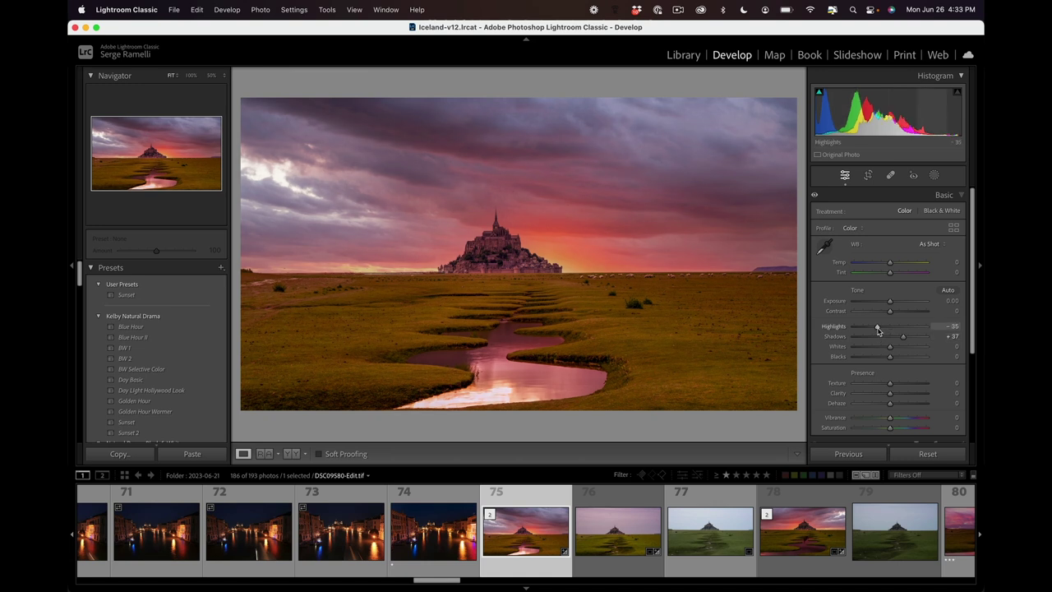
pyautogui.click(876, 356)
pyautogui.moveTo(876, 360); pyautogui.dragTo(896, 348)
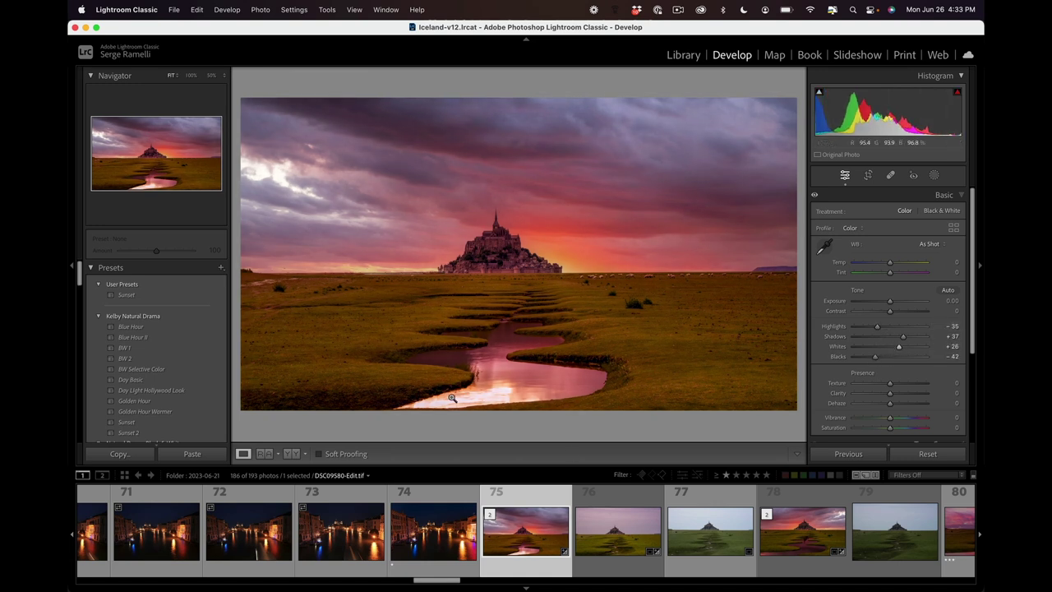
# Add a linear gradient mask from the bottom edge darkening the foreground at Exposure -0.63.
pyautogui.click(934, 176)
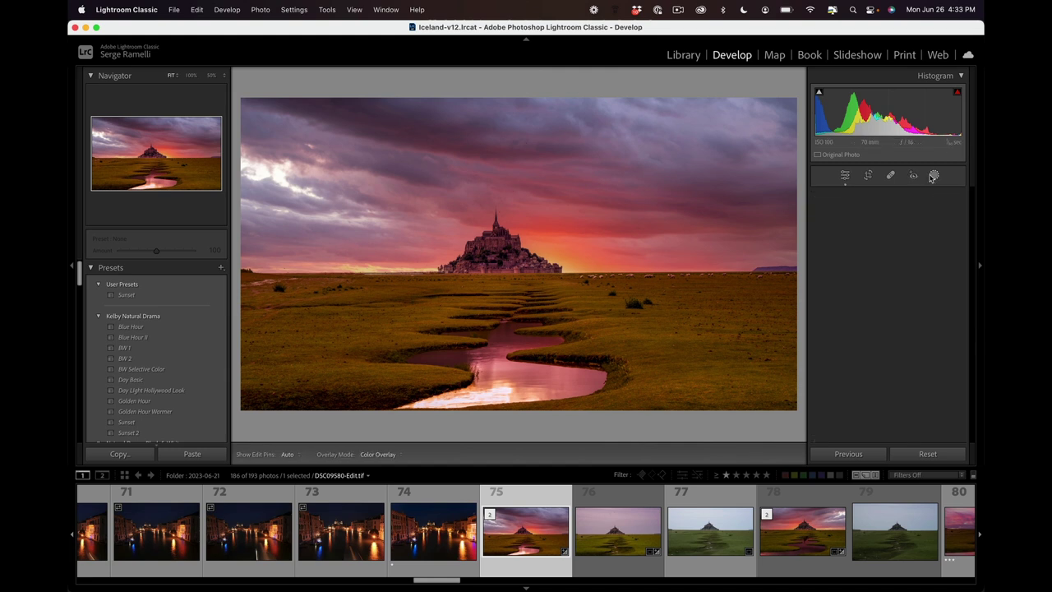
pyautogui.click(847, 296)
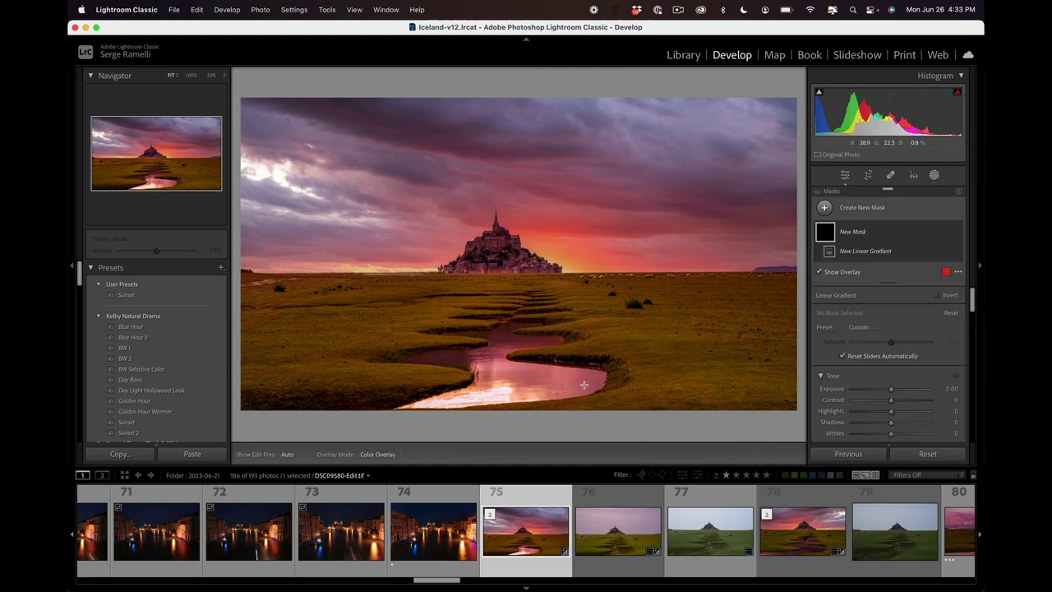
pyautogui.moveTo(522, 392); pyautogui.dragTo(521, 291)
pyautogui.moveTo(891, 402); pyautogui.dragTo(884, 403)
pyautogui.moveTo(519, 341); pyautogui.dragTo(523, 301)
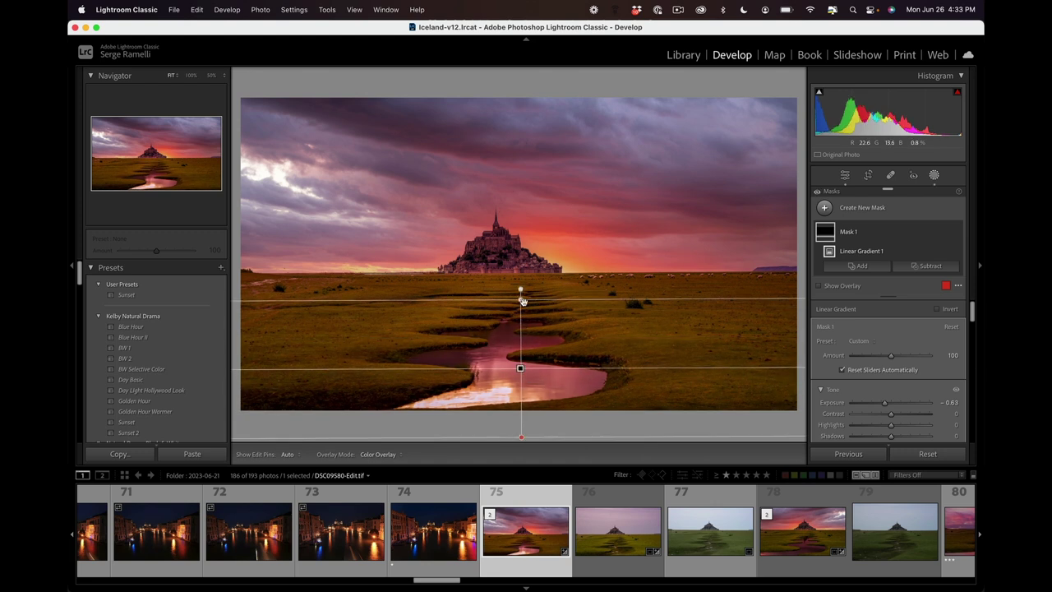
# Close masking and show the Basic panel with Highlights -35, Shadows +37, Whites +26, Blacks -42.
pyautogui.click(845, 176)
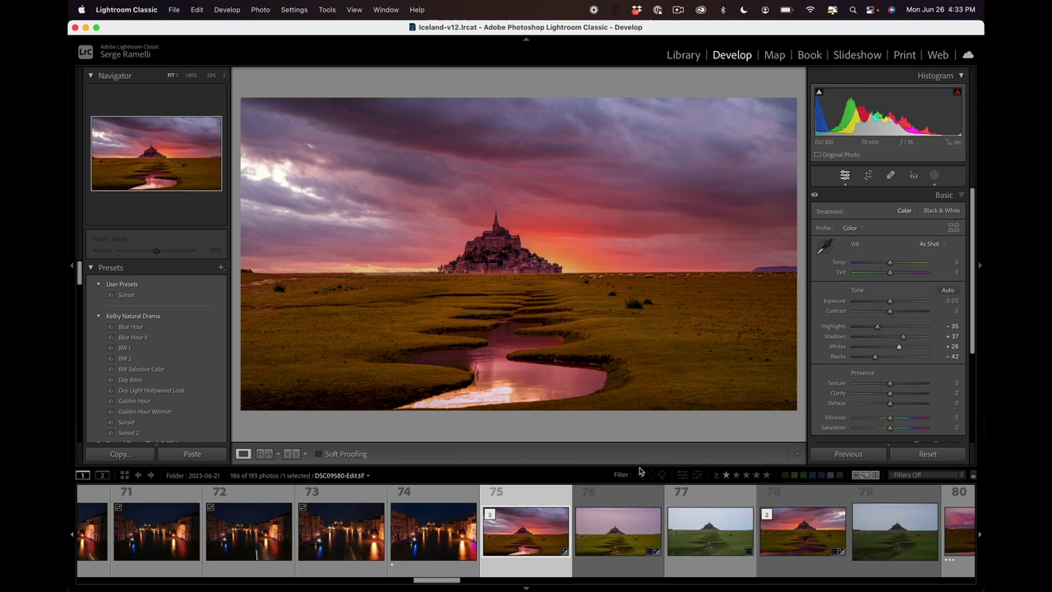